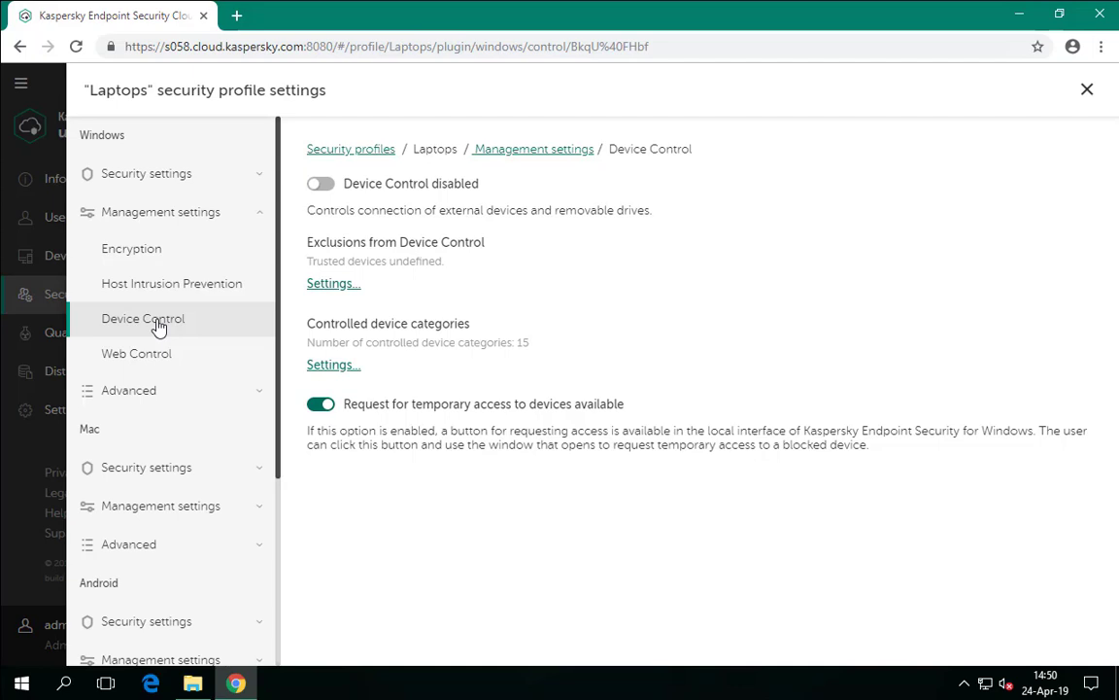
Set access for the Removable drives category to Block in the Laptops profile's controlled device categories and save
{"action": "left_click", "coordinate": [324, 367]}
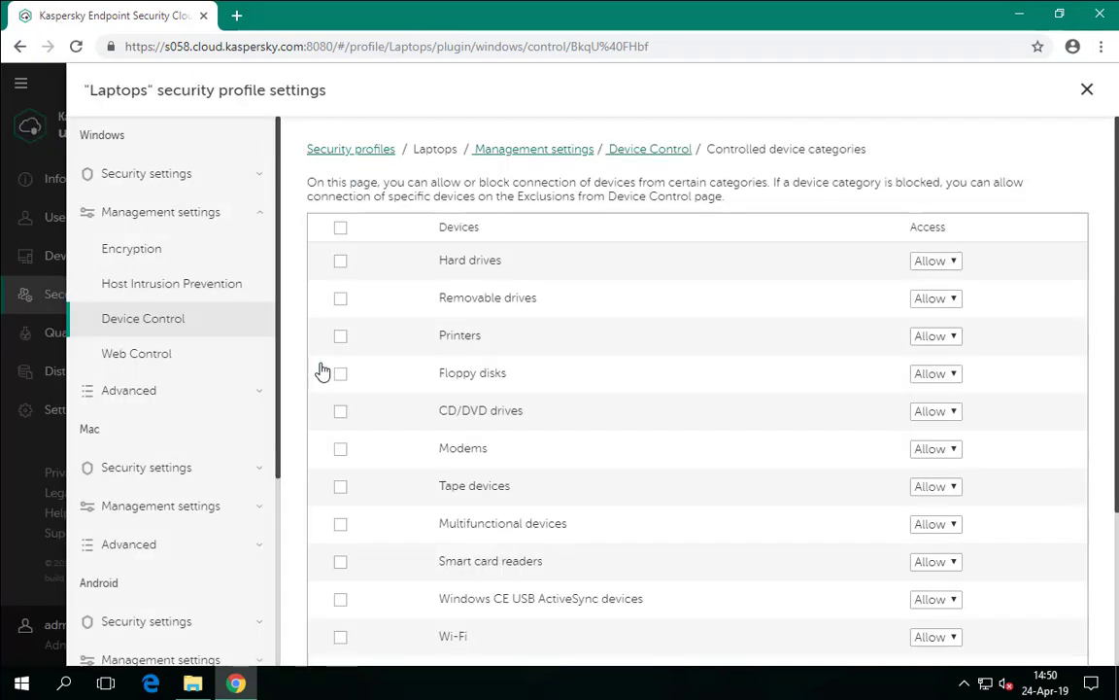
{"action": "left_click", "coordinate": [341, 300]}
{"action": "left_click", "coordinate": [951, 302]}
{"action": "left_click", "coordinate": [935, 332]}
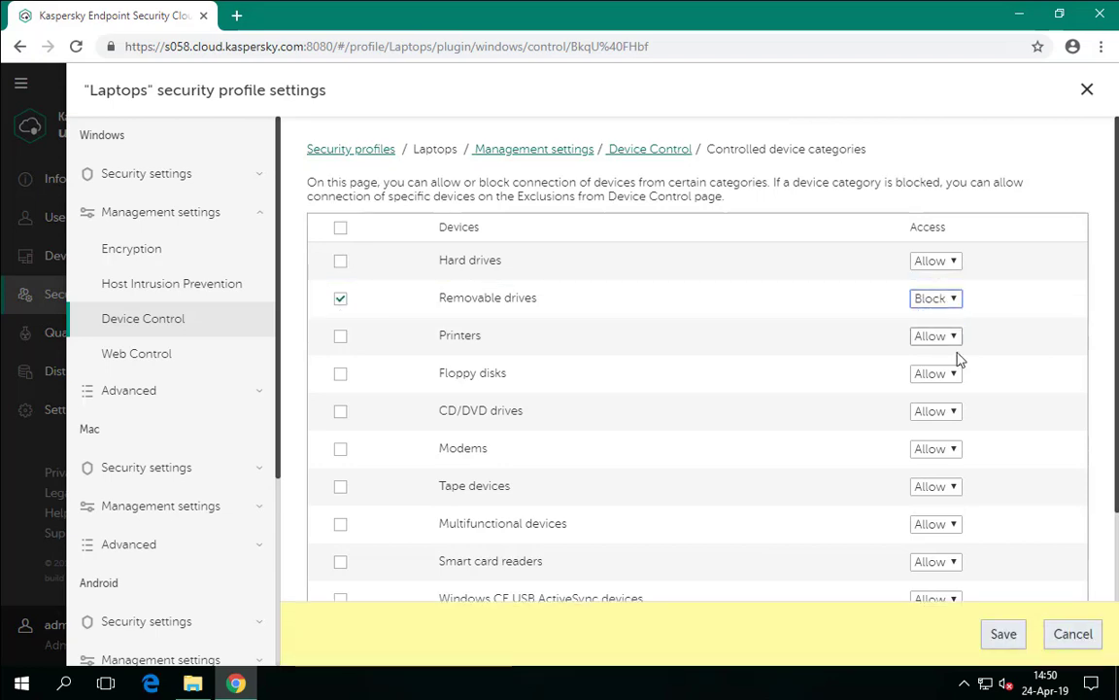
{"action": "left_click", "coordinate": [1004, 636]}
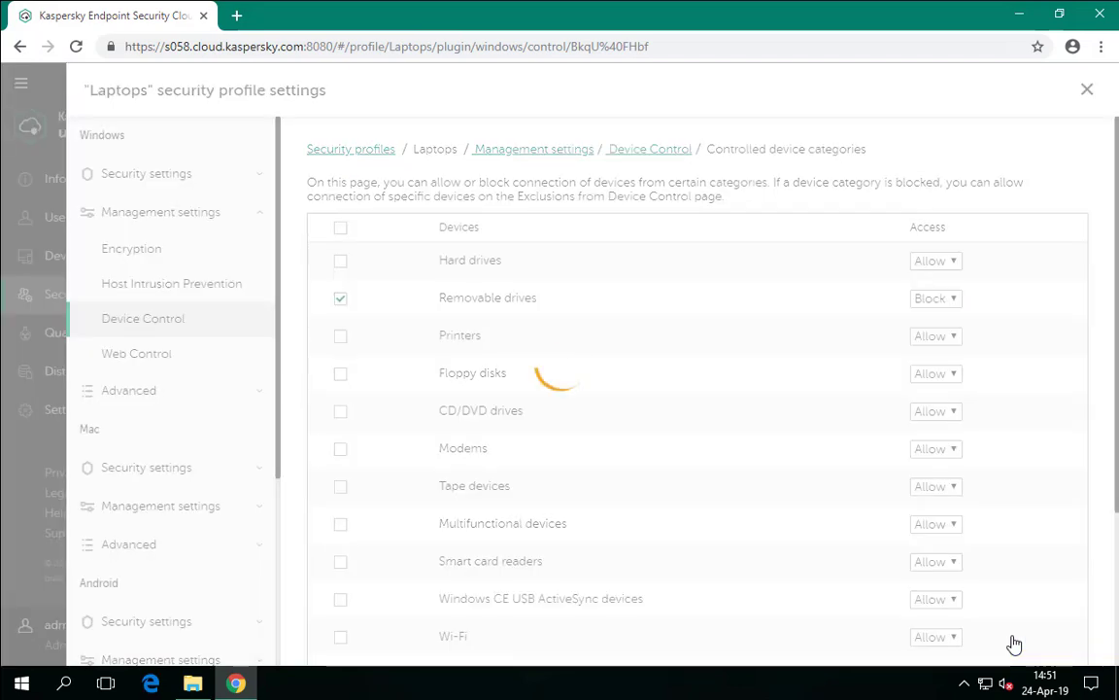
Enable Device Control for Windows in the Laptops security profile and save the change
{"action": "left_click", "coordinate": [653, 151]}
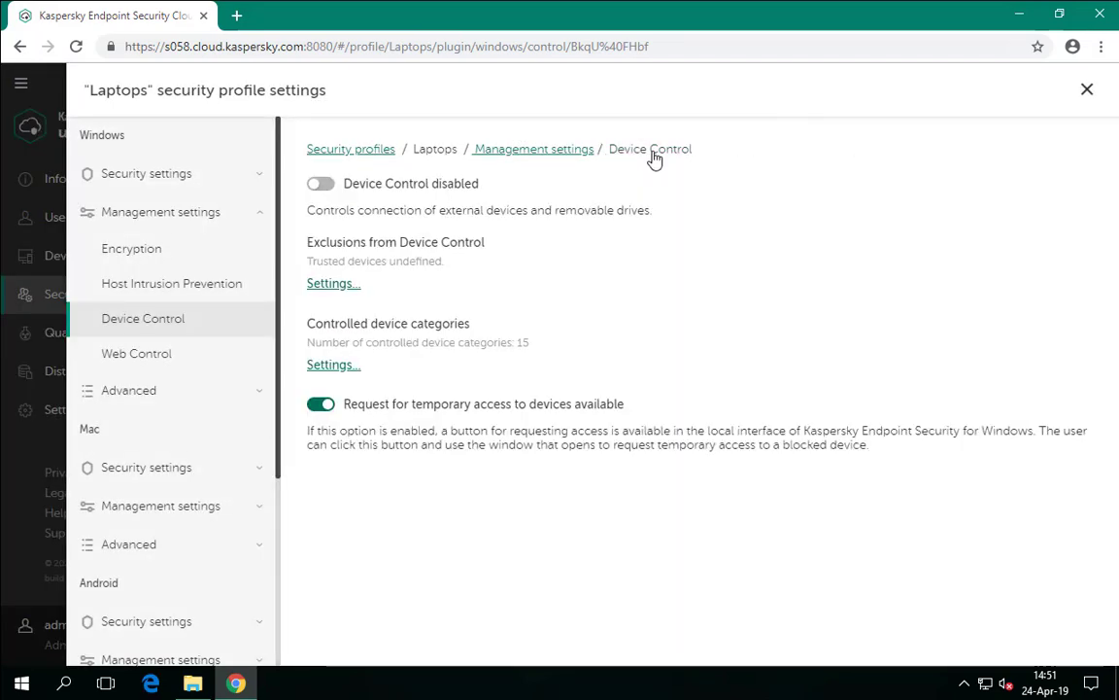
{"action": "left_click", "coordinate": [323, 185]}
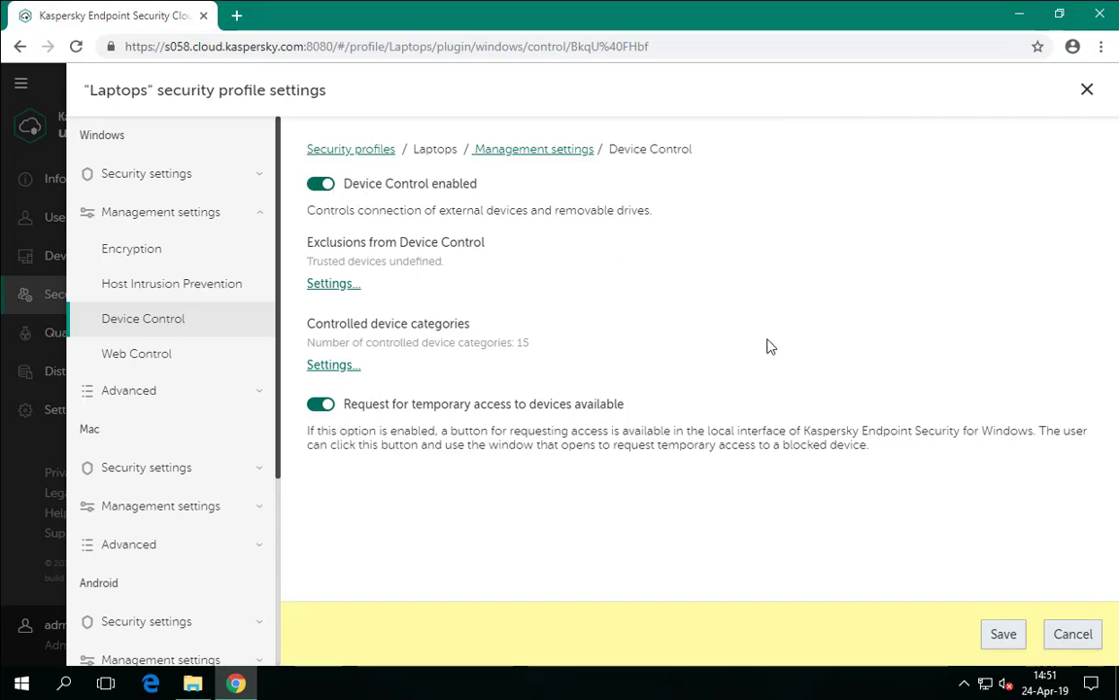
{"action": "left_click", "coordinate": [1000, 634]}
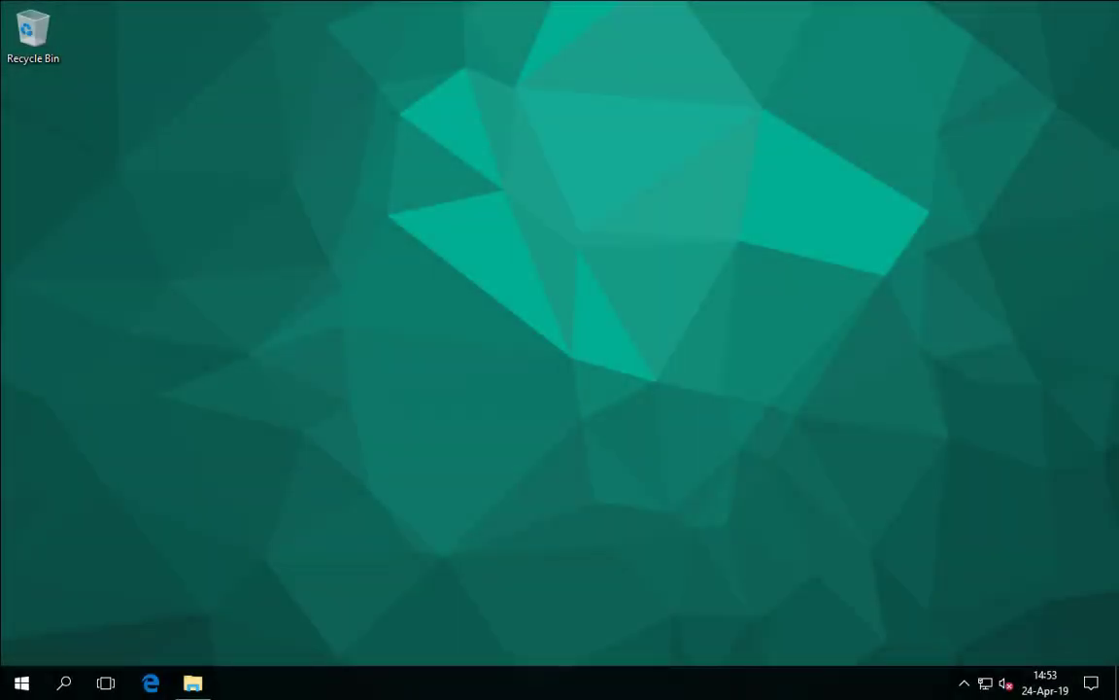
Connect the Alcor Micro Mass Storage device to the virtual machine, disconnecting it from the host
{"action": "key", "text": "alt+m"}
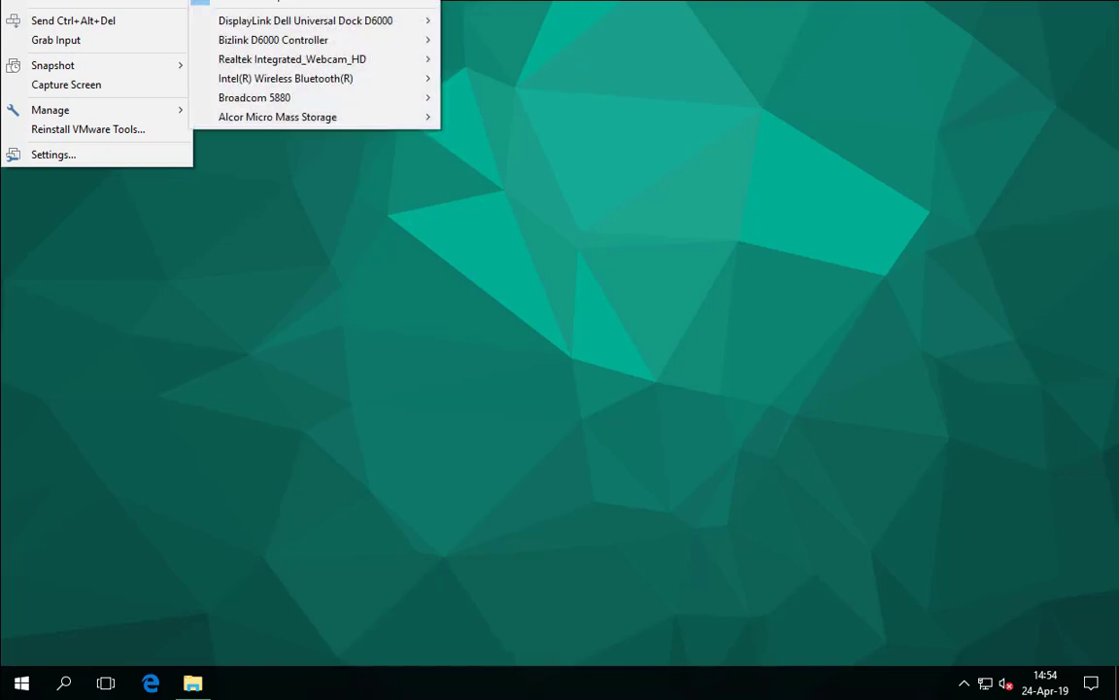
{"action": "mouse_move", "coordinate": [397, 123]}
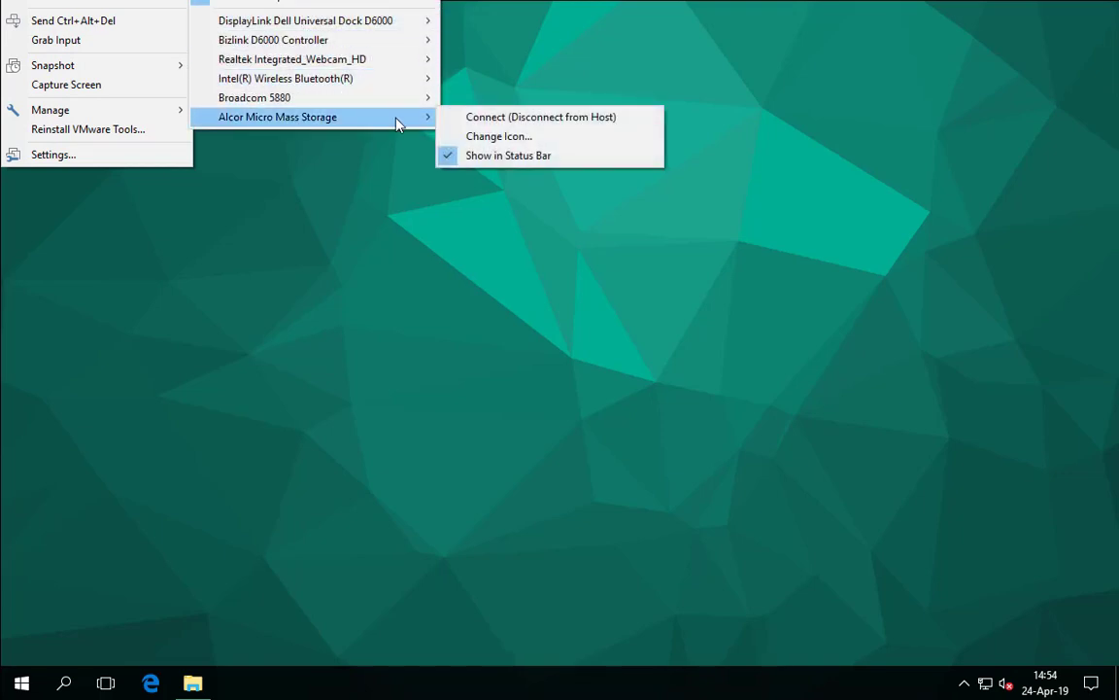
{"action": "left_click", "coordinate": [486, 121]}
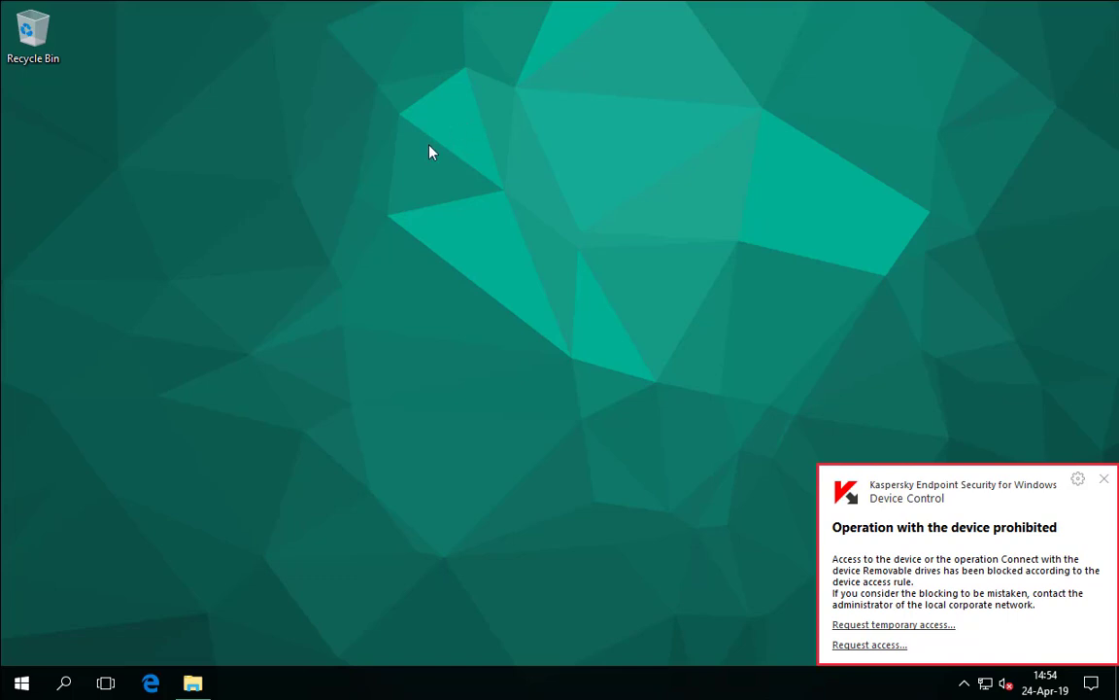
Try to open USB Drive (E:) in File Explorer, request permanent access to it, and dismiss the access dialog
{"action": "key", "text": "super+e"}
{"action": "left_click_drag", "start_coordinate": [773, 136], "coordinate": [543, 118]}
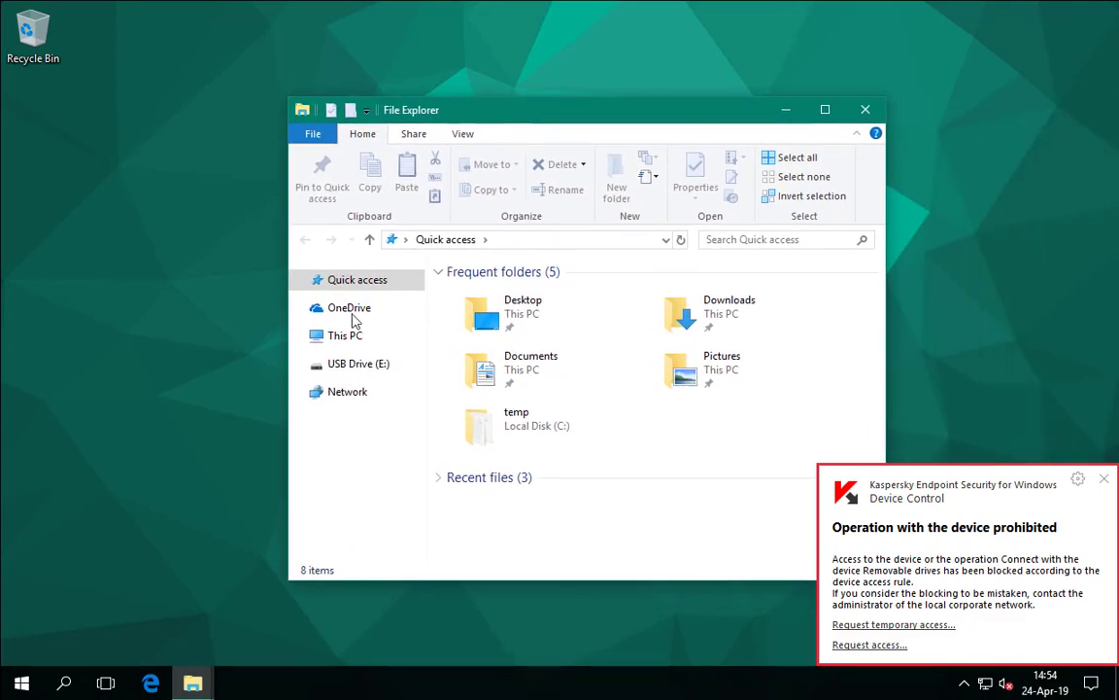
{"action": "left_click", "coordinate": [354, 363]}
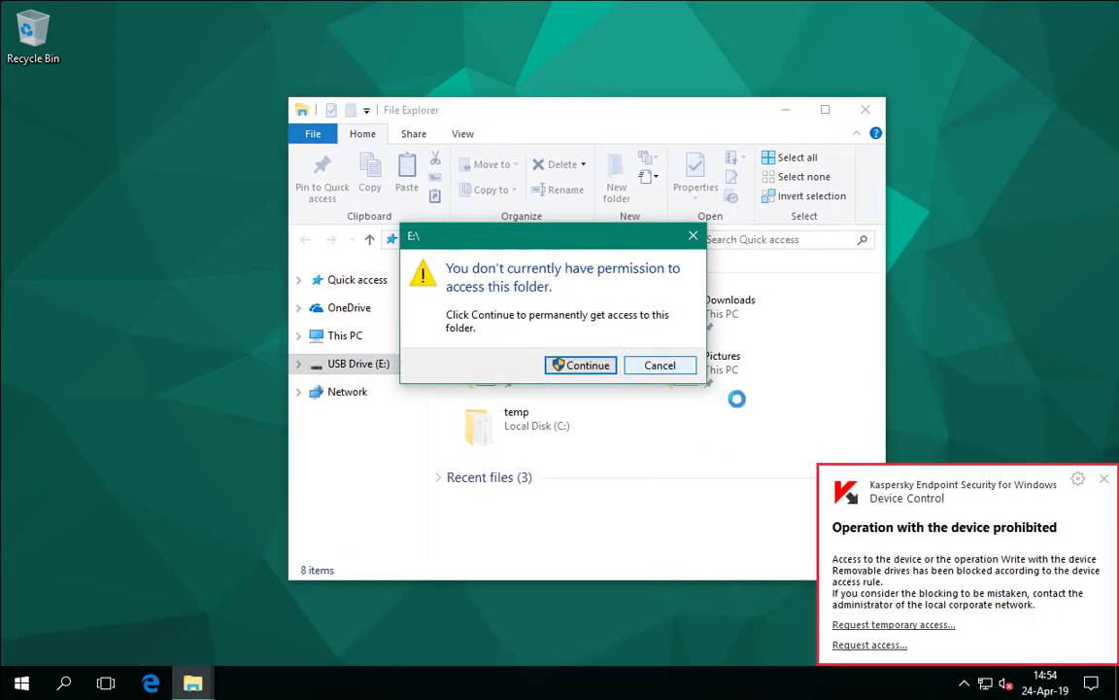
{"action": "left_click", "coordinate": [578, 364]}
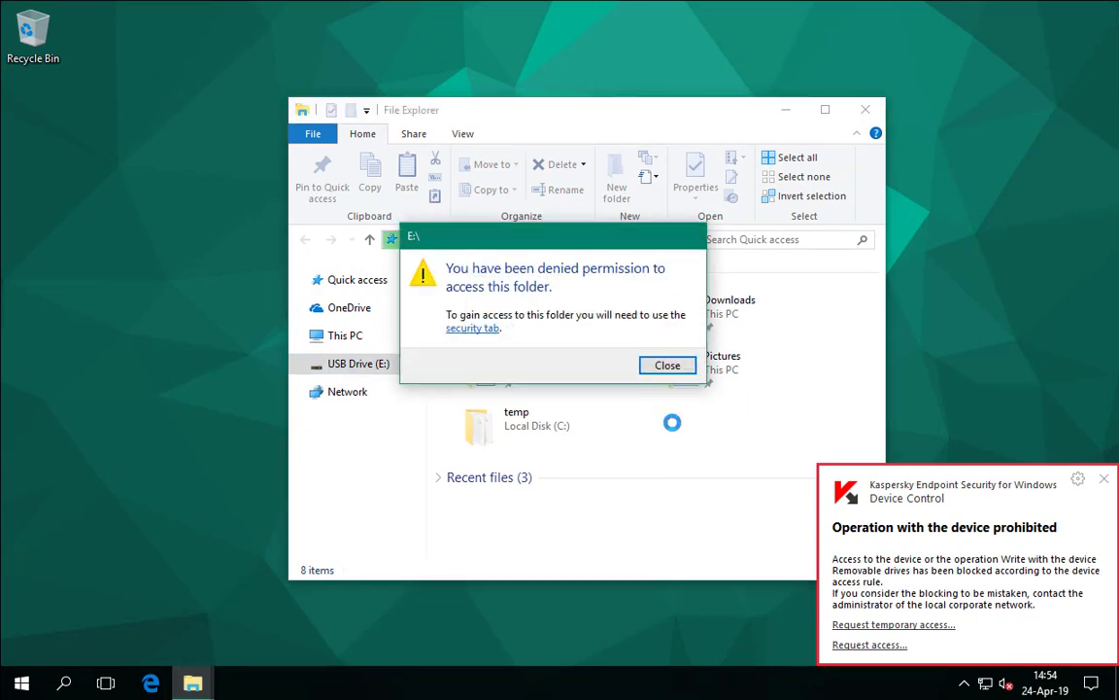
{"action": "left_click", "coordinate": [668, 365]}
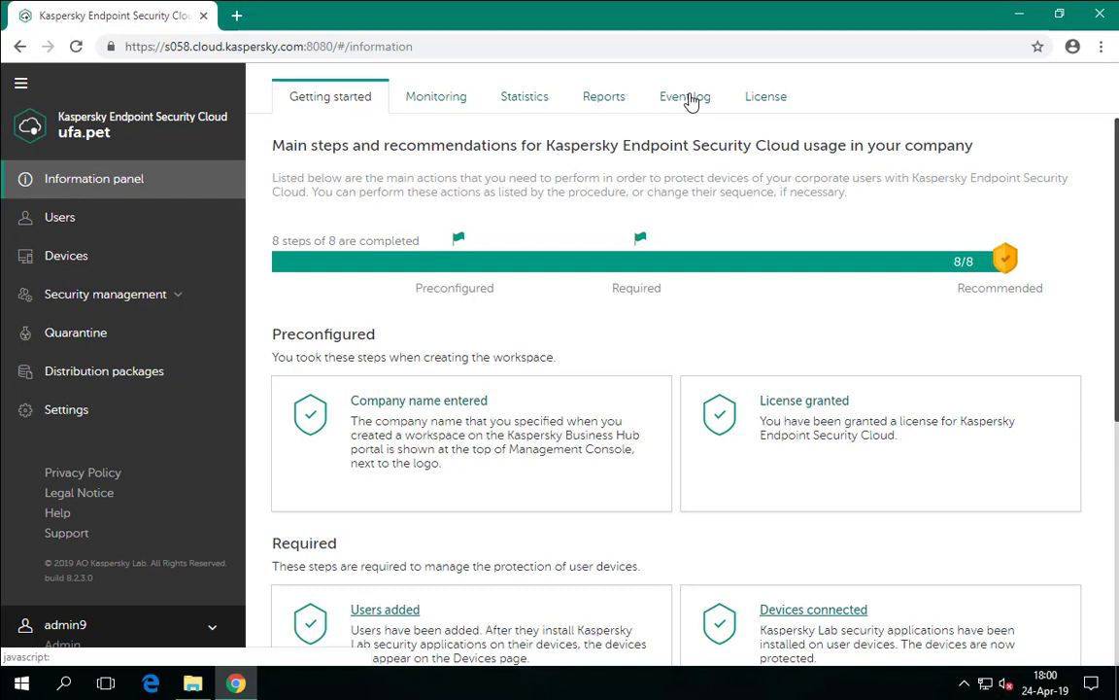
Filter the console's event log to critical events and copy the device ID from the newest "Operation with the device prohibited" event
{"action": "left_click", "coordinate": [686, 97]}
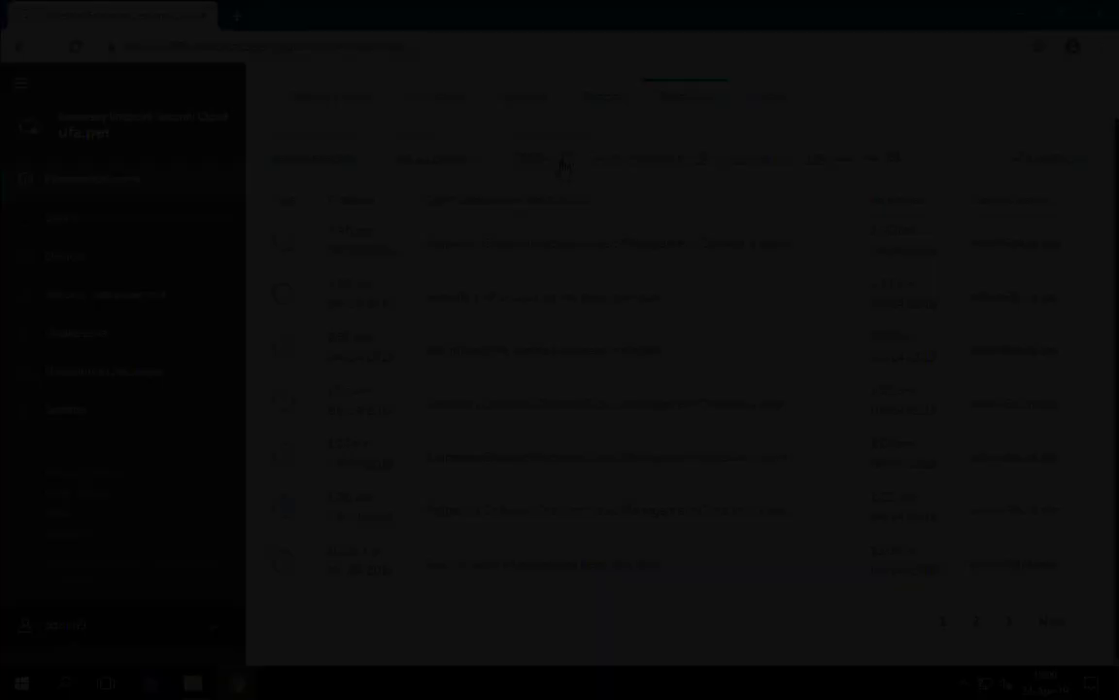
{"action": "left_click", "coordinate": [561, 161]}
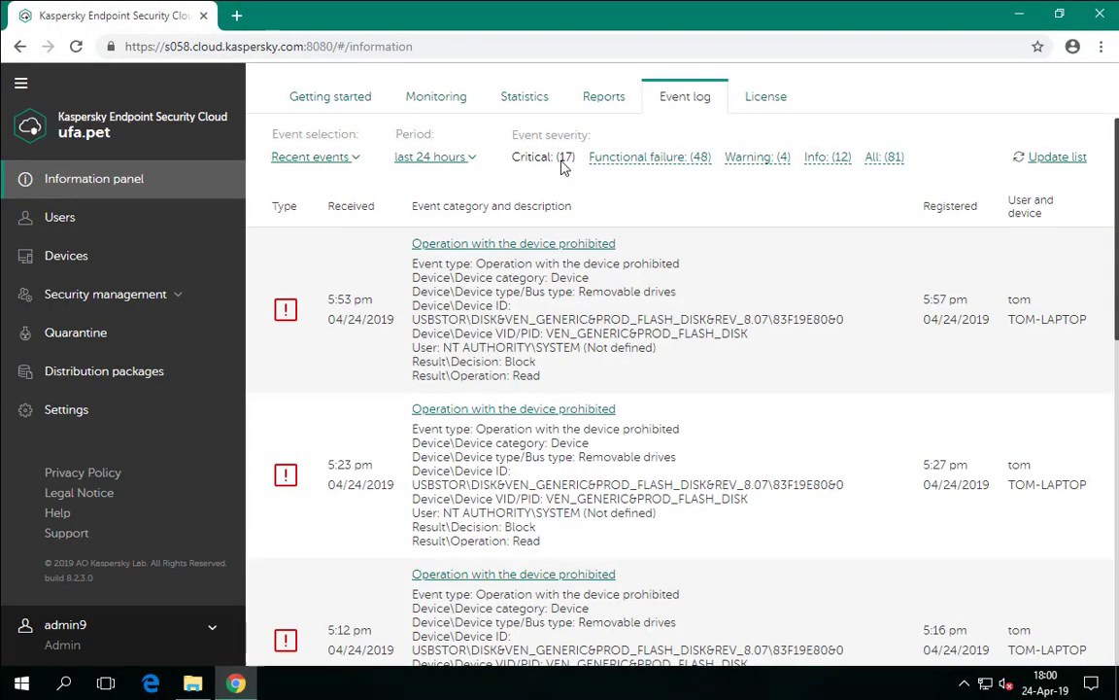
{"action": "left_click", "coordinate": [533, 244]}
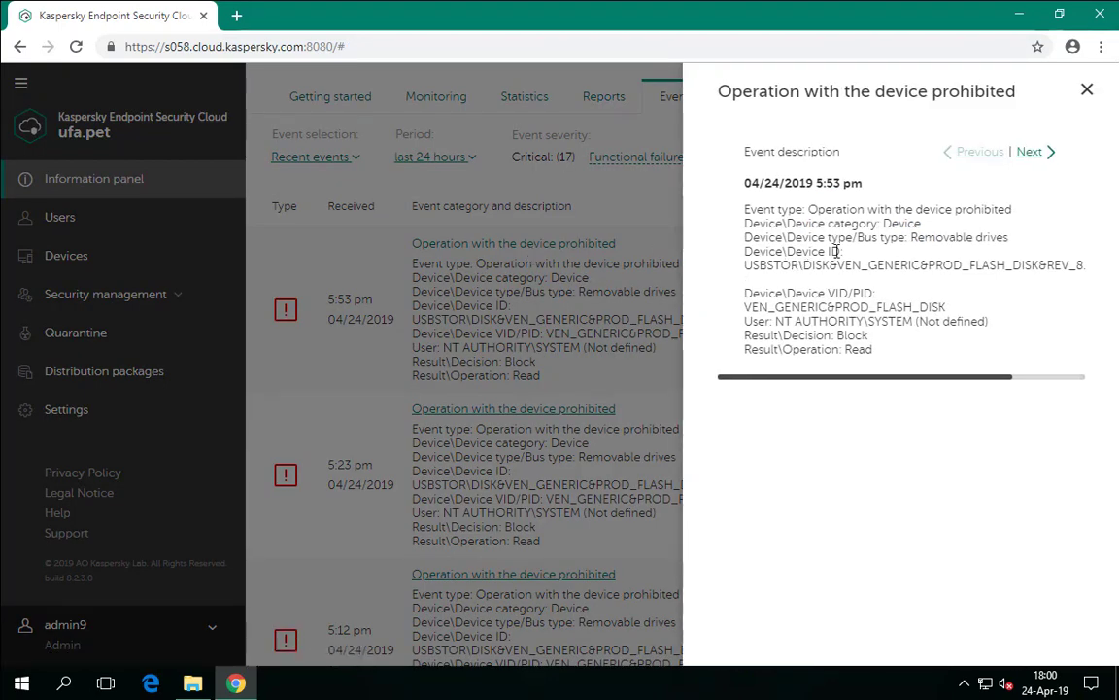
{"action": "left_click_drag", "start_coordinate": [747, 263], "coordinate": [1059, 265]}
{"action": "right_click", "coordinate": [1059, 264]}
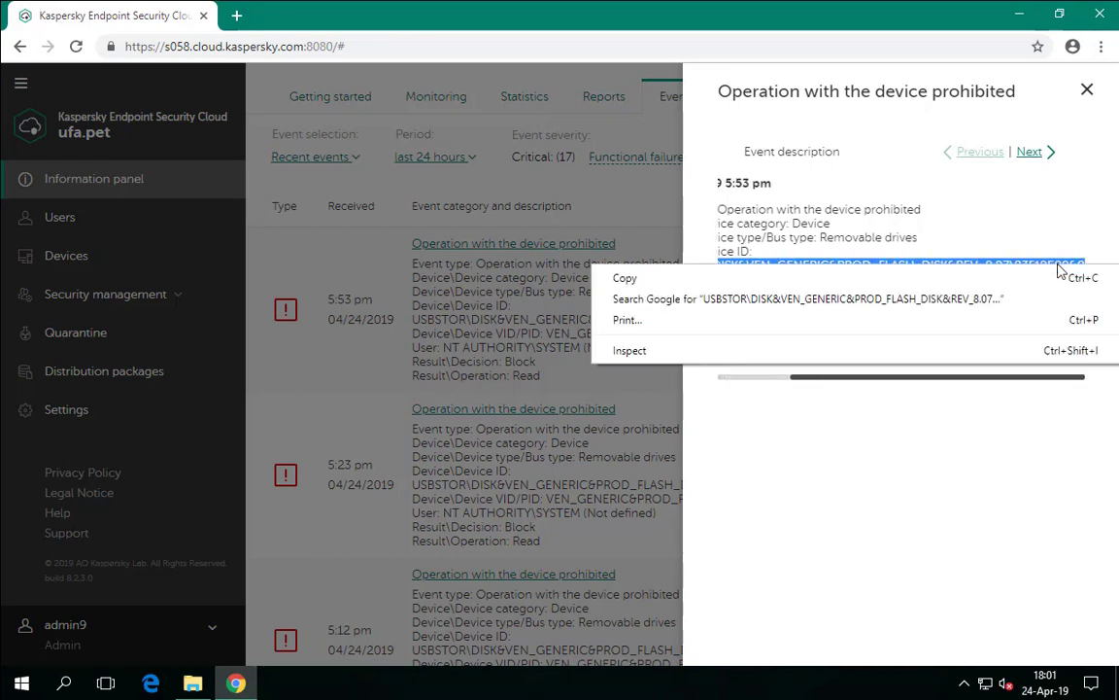
{"action": "left_click", "coordinate": [979, 281]}
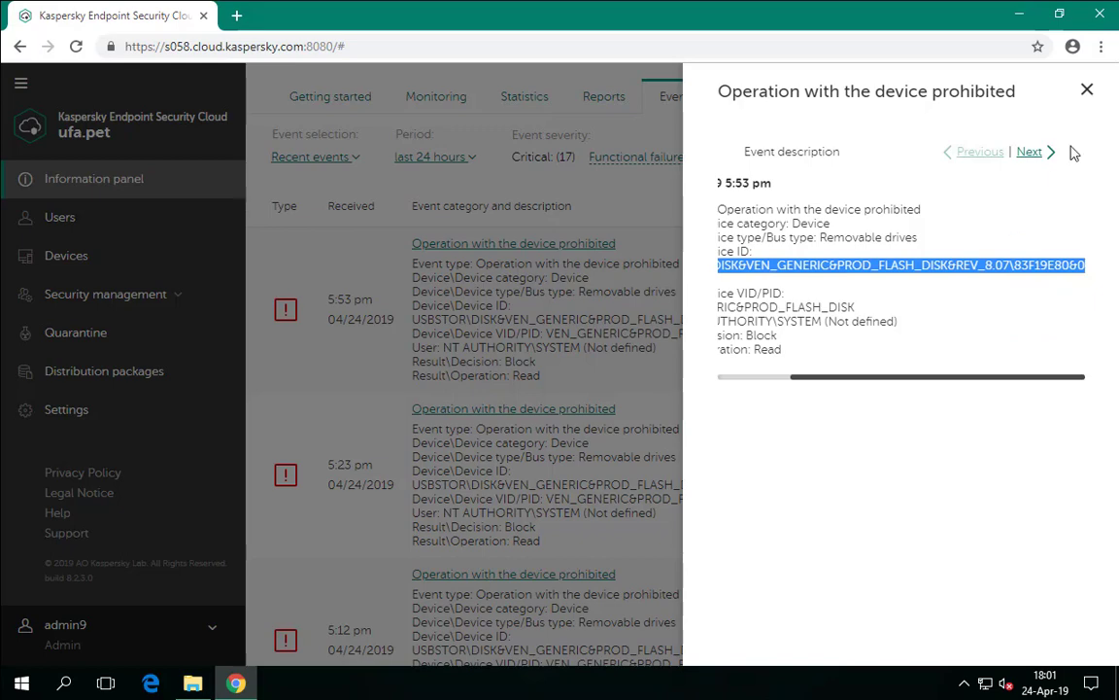
{"action": "left_click", "coordinate": [1087, 90]}
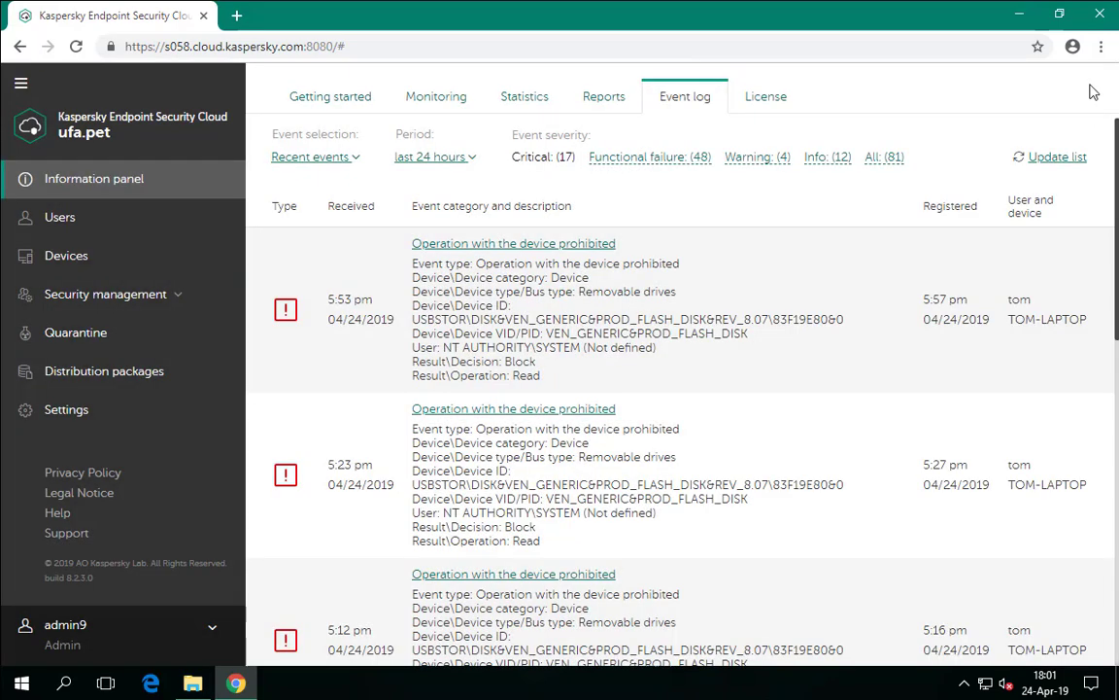
Open the exclusions from Device Control in the Laptops security profile's Windows management settings
{"action": "left_click", "coordinate": [54, 294]}
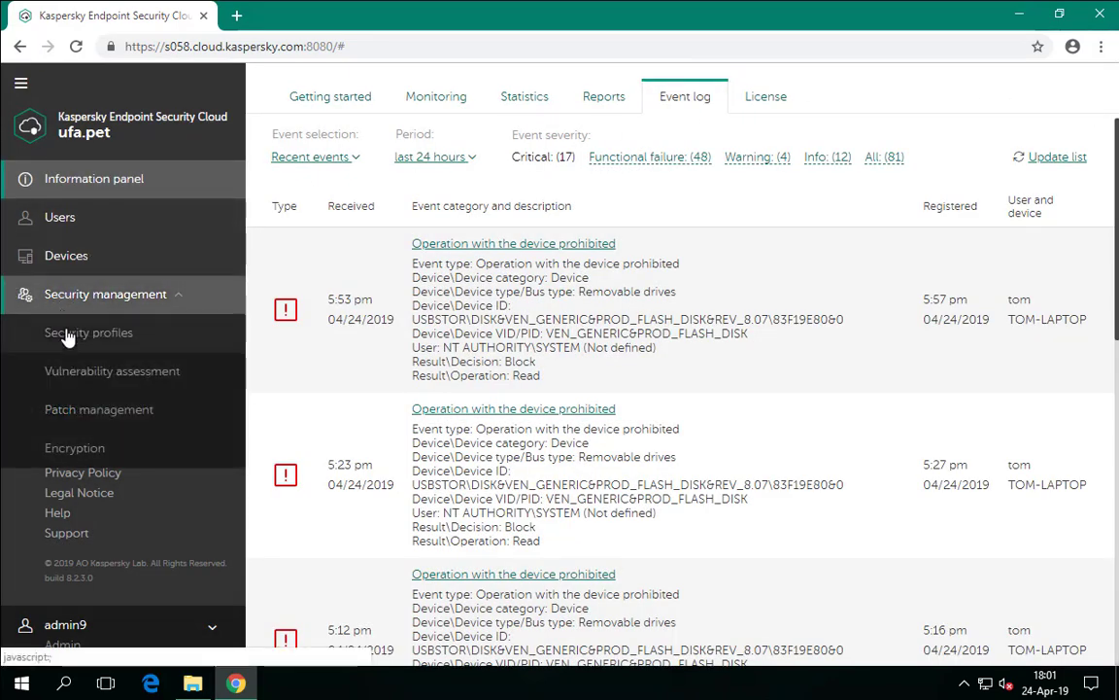
{"action": "left_click", "coordinate": [68, 334]}
{"action": "left_click", "coordinate": [320, 305]}
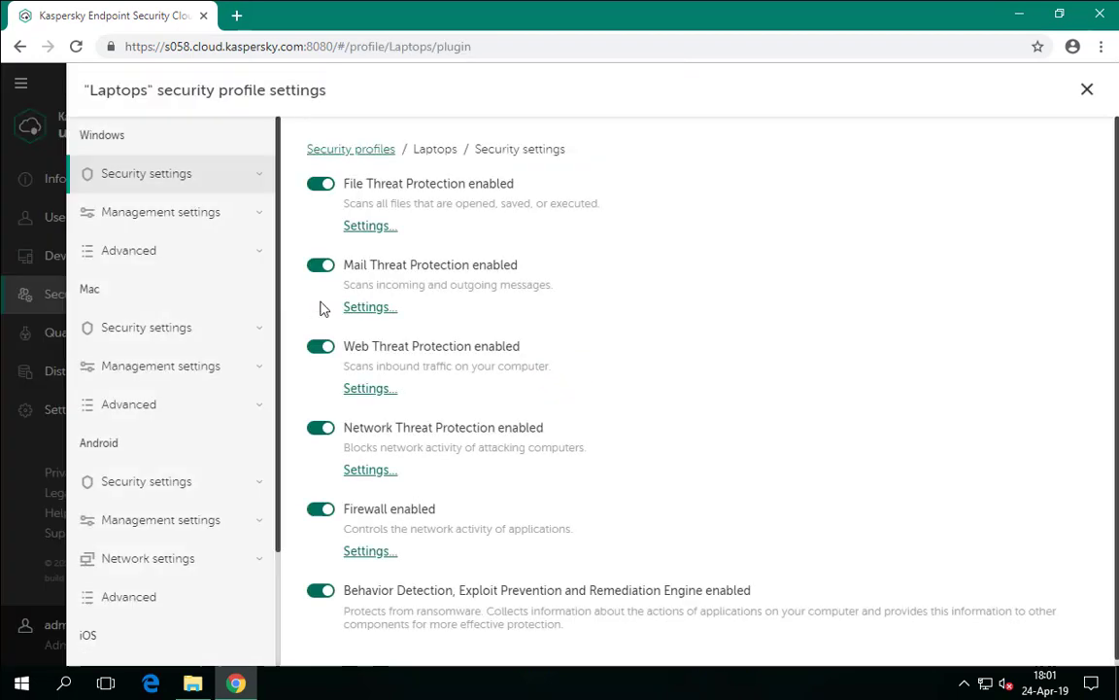
{"action": "left_click", "coordinate": [175, 225]}
{"action": "left_click", "coordinate": [146, 321]}
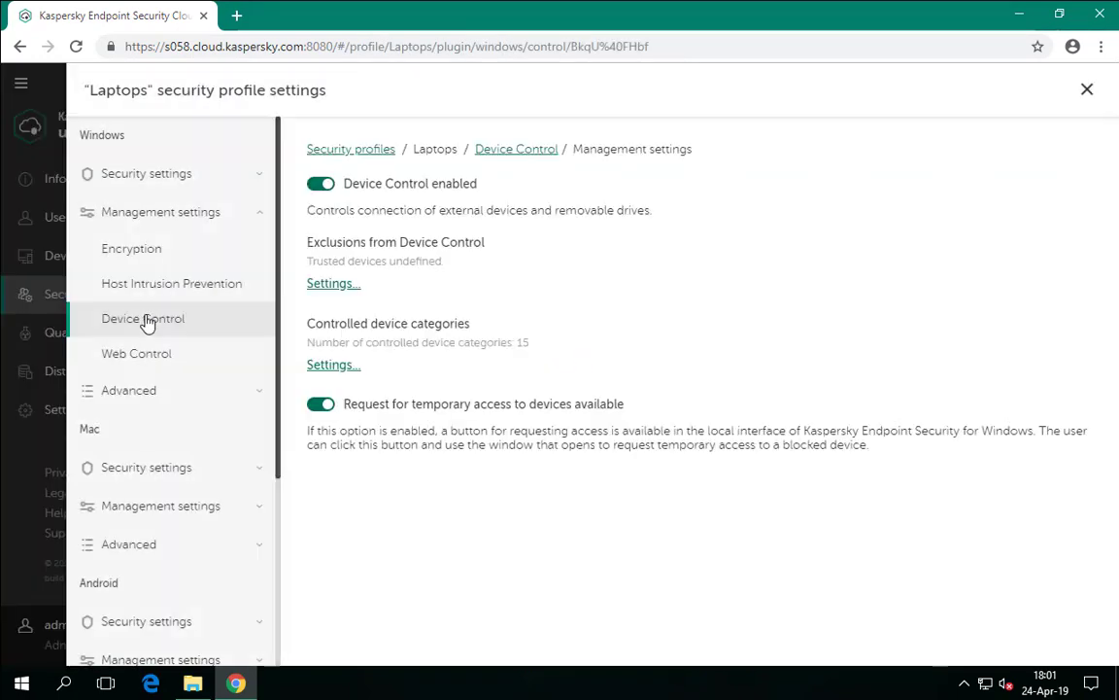
{"action": "left_click", "coordinate": [326, 284]}
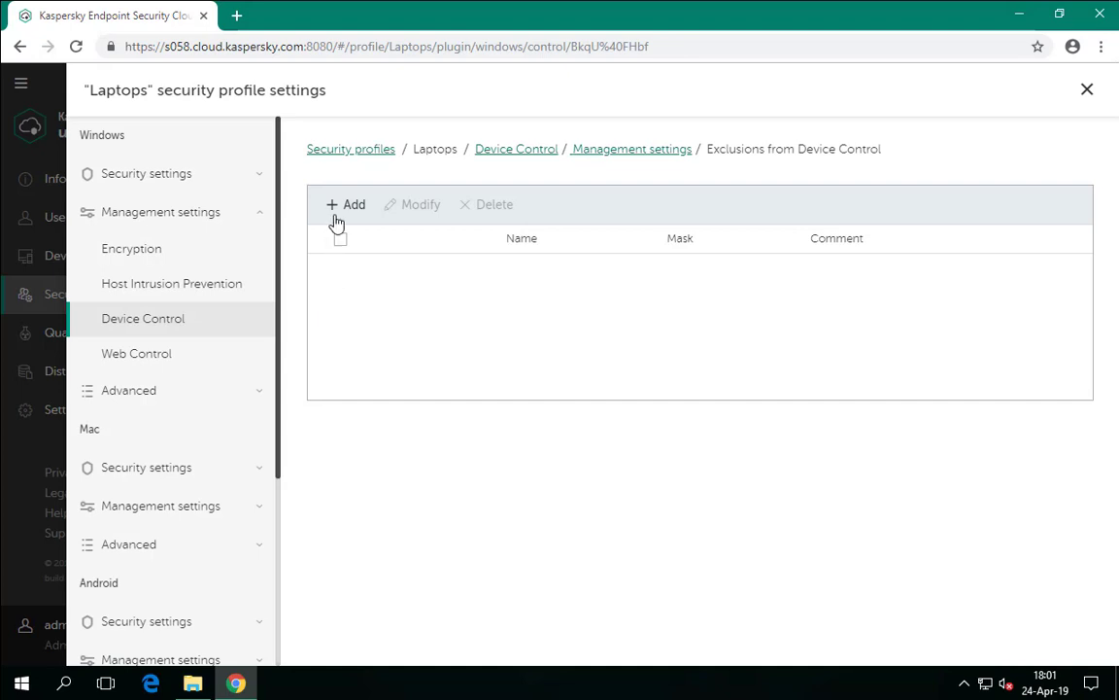
Add a Removable drives exclusion with the copied device ID as mask and the comment "Boss's USB stick", save it, and close the profile
{"action": "left_click", "coordinate": [335, 217]}
{"action": "left_click", "coordinate": [382, 221]}
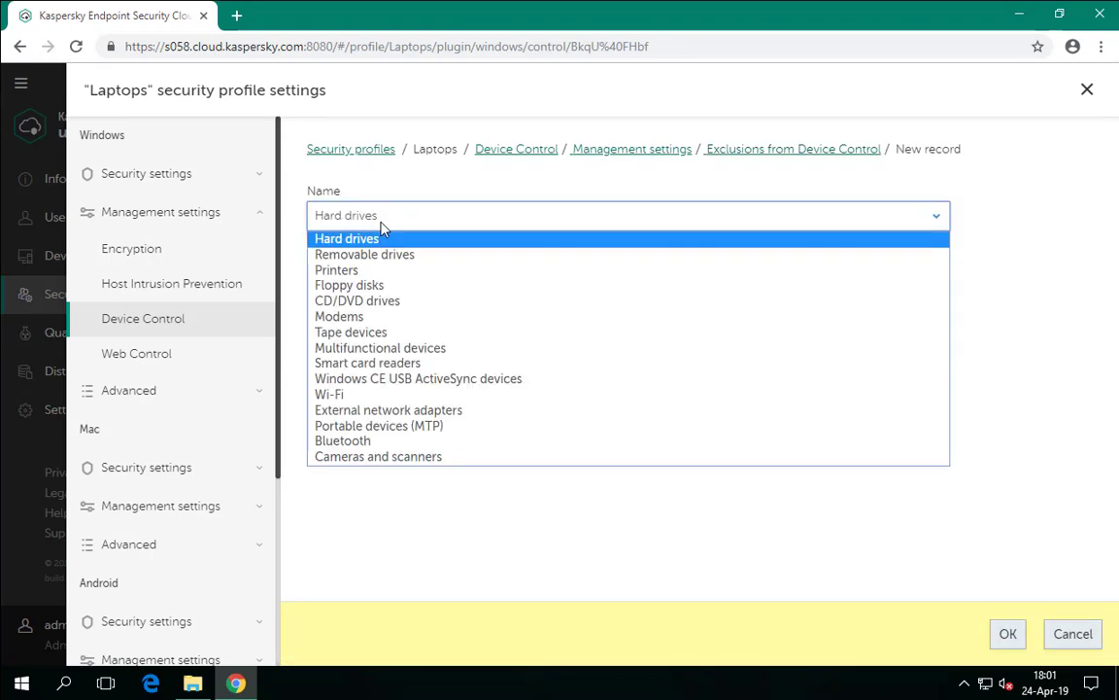
{"action": "left_click", "coordinate": [392, 256]}
{"action": "left_click", "coordinate": [383, 269]}
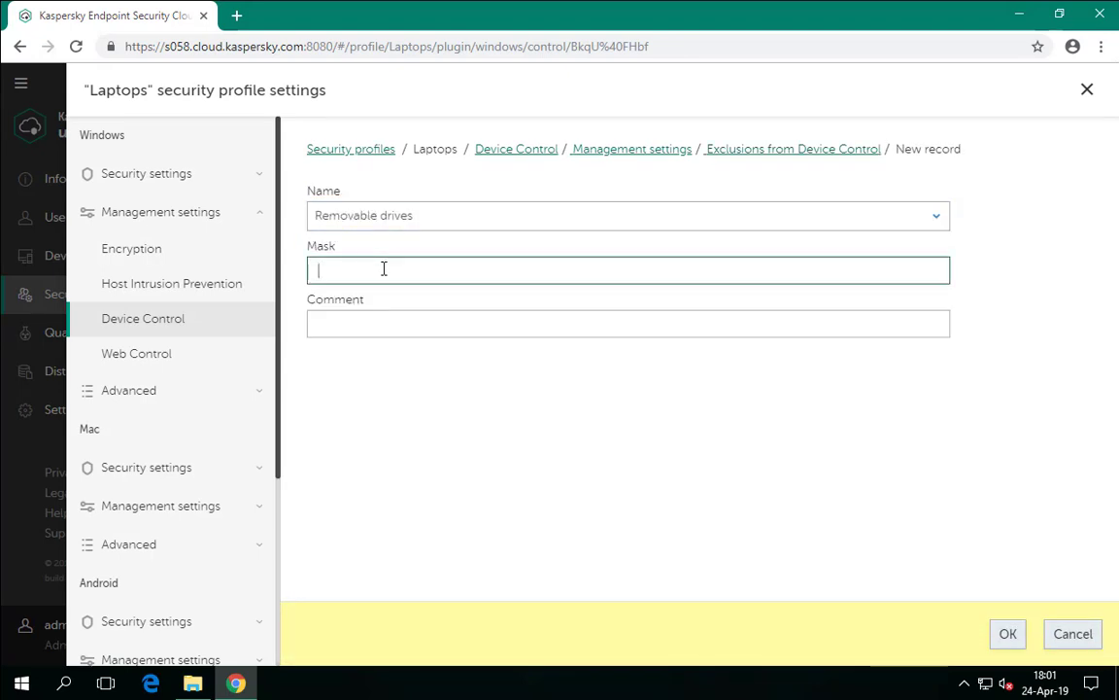
{"action": "key", "text": "ctrl+v"}
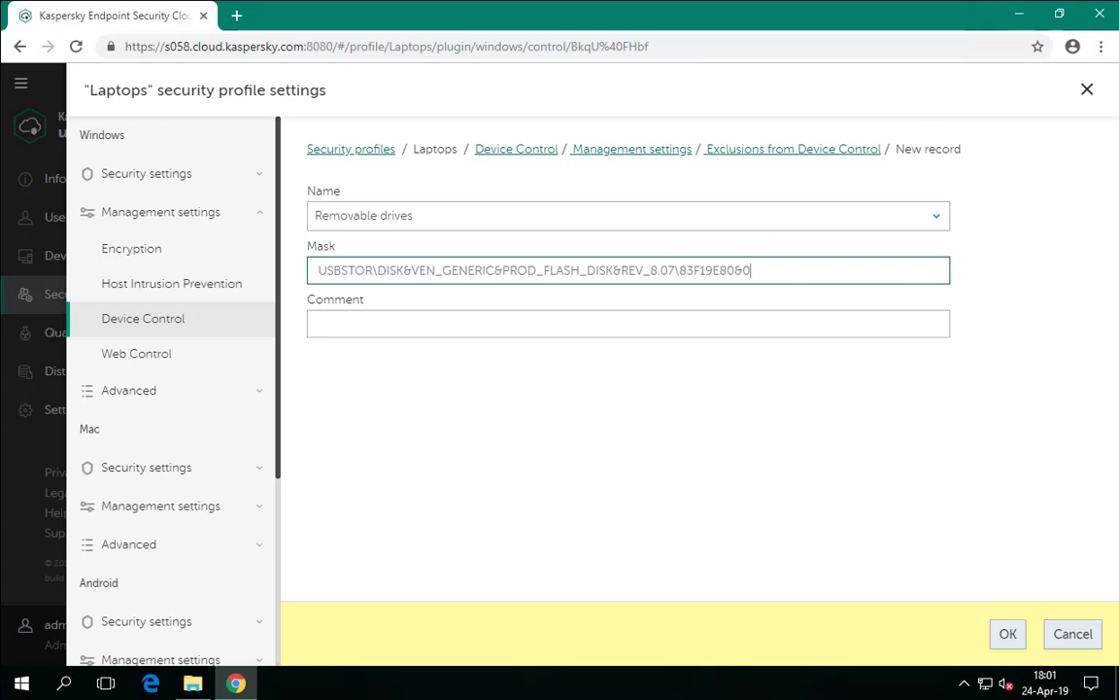
{"action": "key", "text": "Tab"}
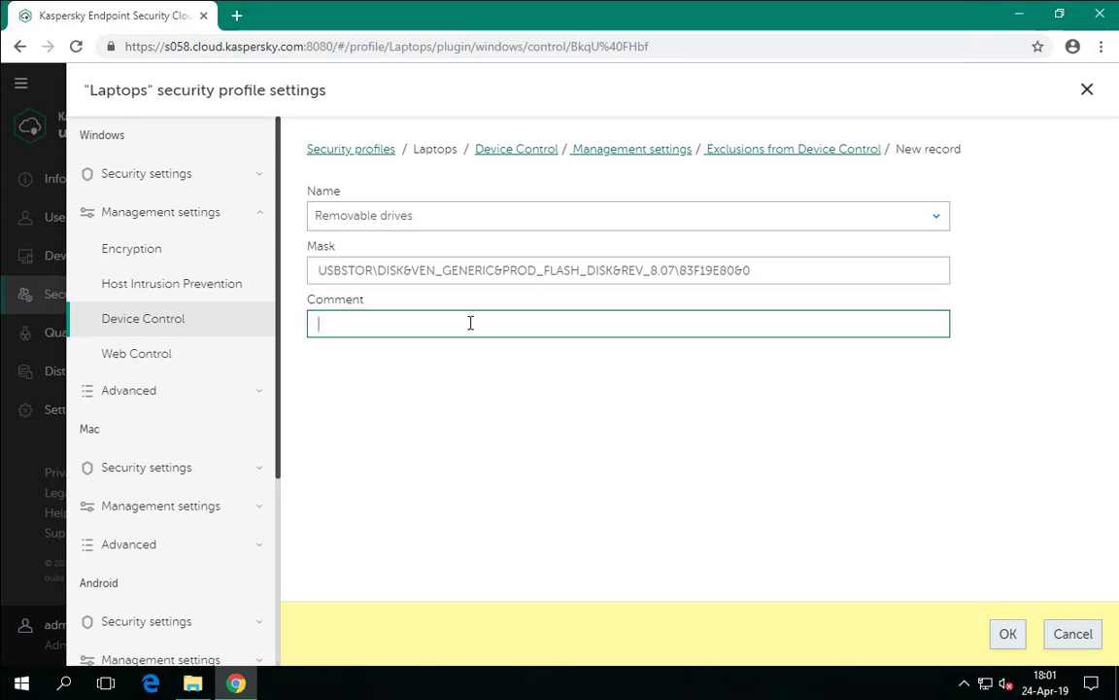
{"action": "type", "text": "Boss's USB stick"}
{"action": "left_click", "coordinate": [1007, 637]}
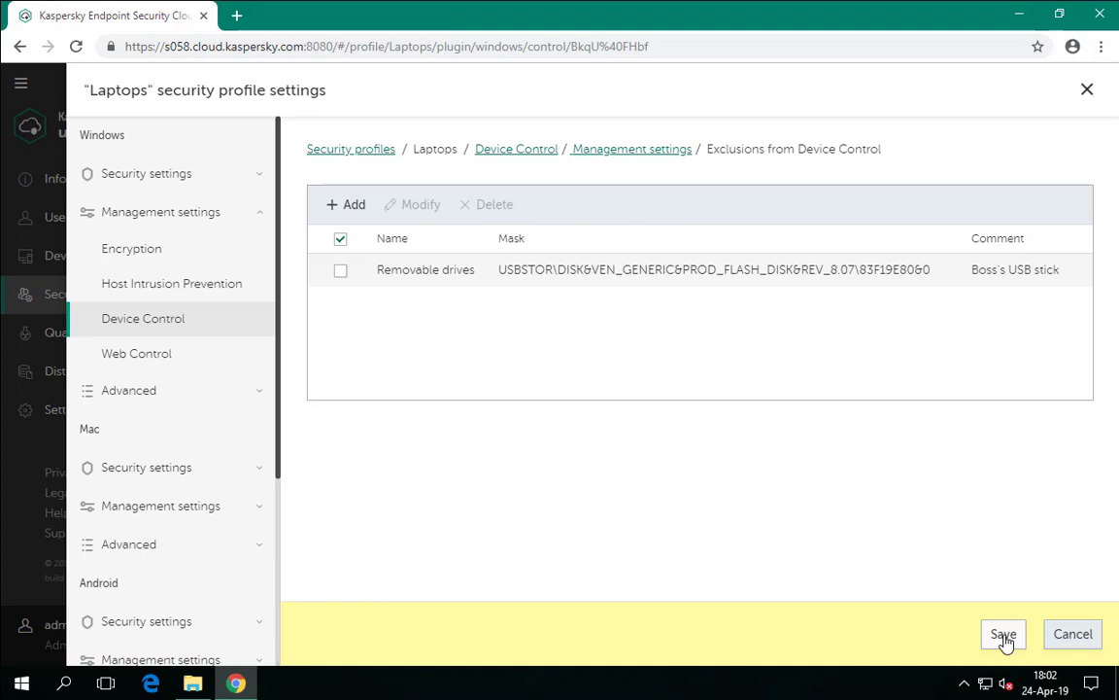
{"action": "left_click", "coordinate": [1004, 636]}
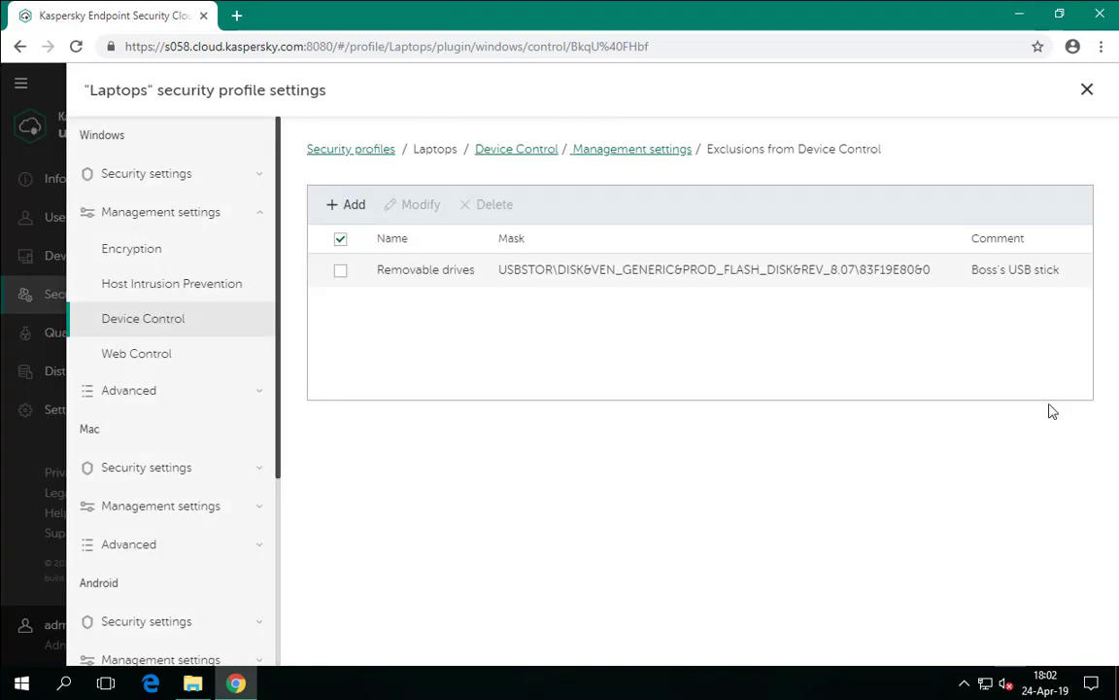
{"action": "left_click", "coordinate": [1087, 90]}
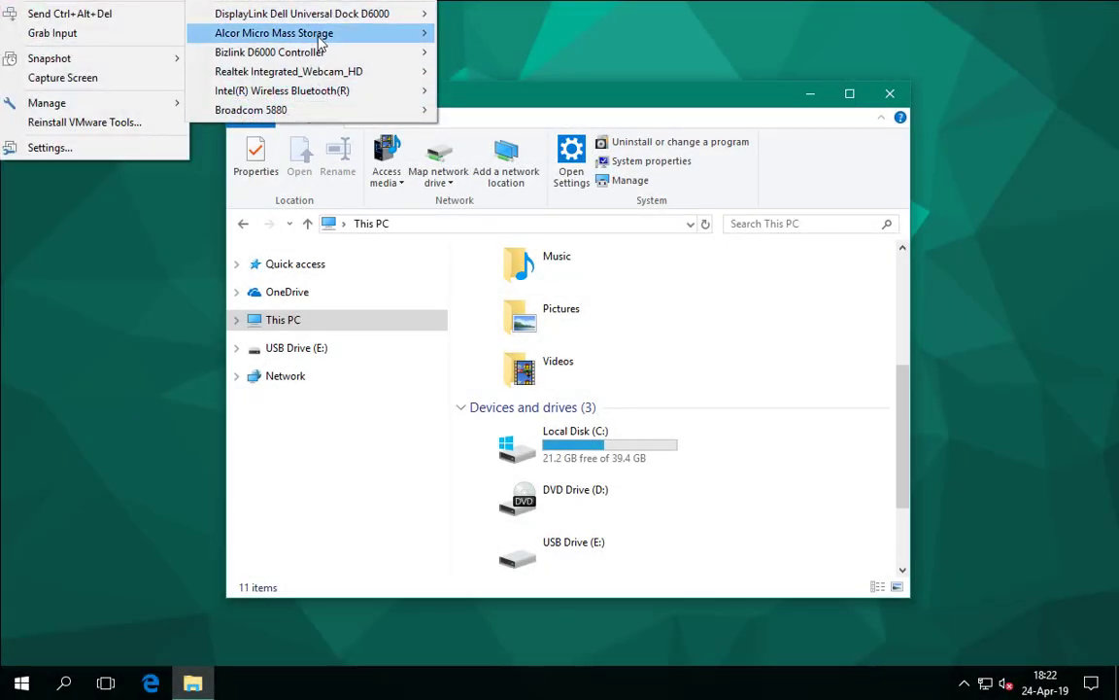
Toggle the Alcor Micro Mass Storage device's connection to the virtual machine
{"action": "mouse_move", "coordinate": [429, 38]}
{"action": "left_click", "coordinate": [491, 35]}
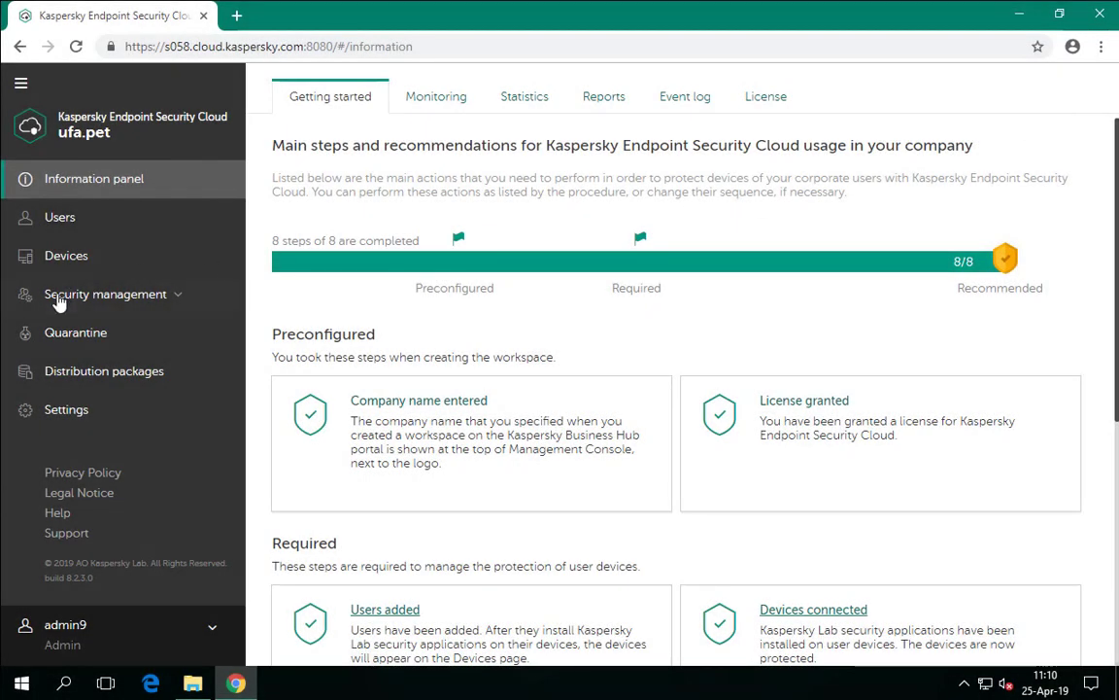
Enable Web Control in the Laptops security profile's Windows management settings
{"action": "left_click", "coordinate": [30, 299]}
{"action": "left_click", "coordinate": [70, 334]}
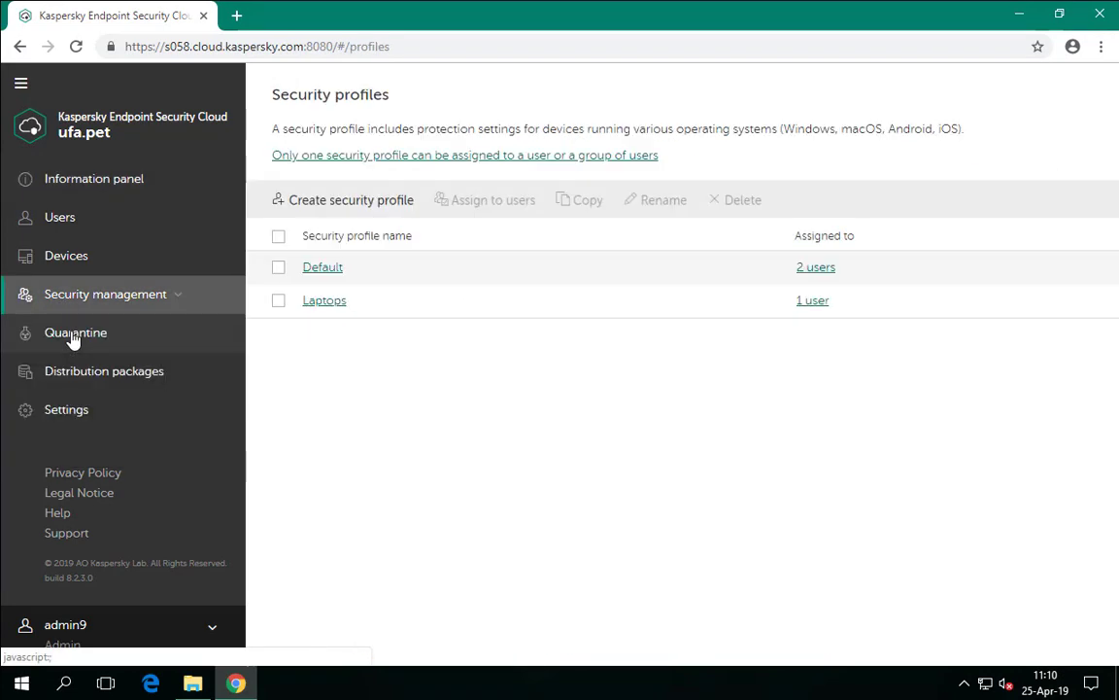
{"action": "left_click", "coordinate": [322, 303]}
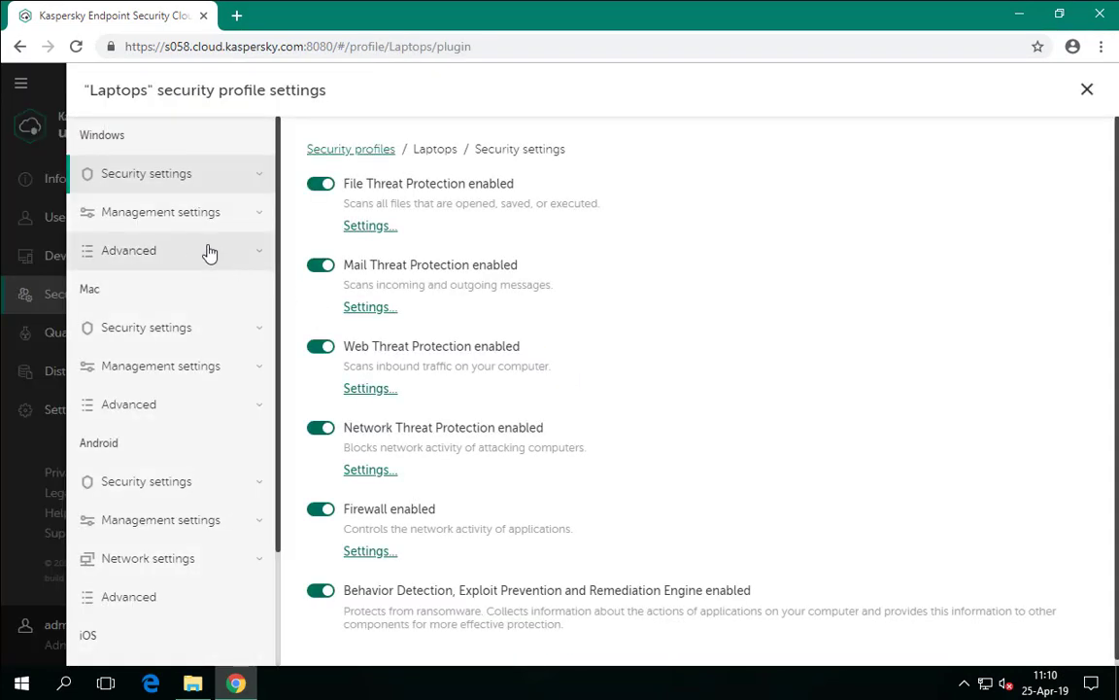
{"action": "left_click", "coordinate": [169, 222]}
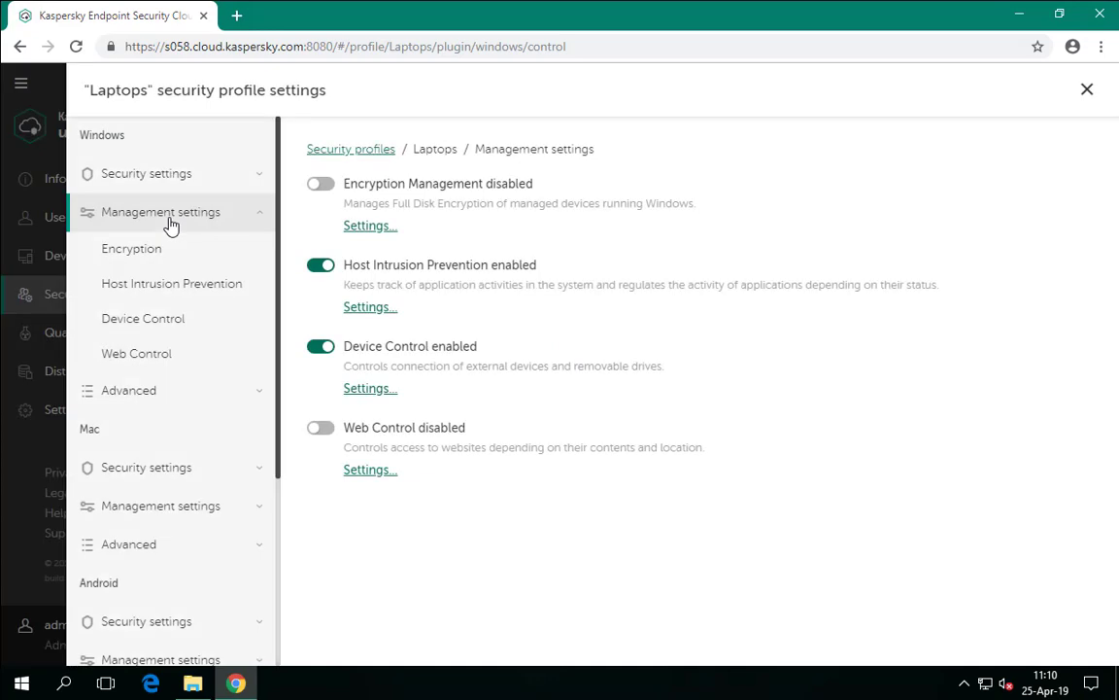
{"action": "left_click", "coordinate": [144, 354]}
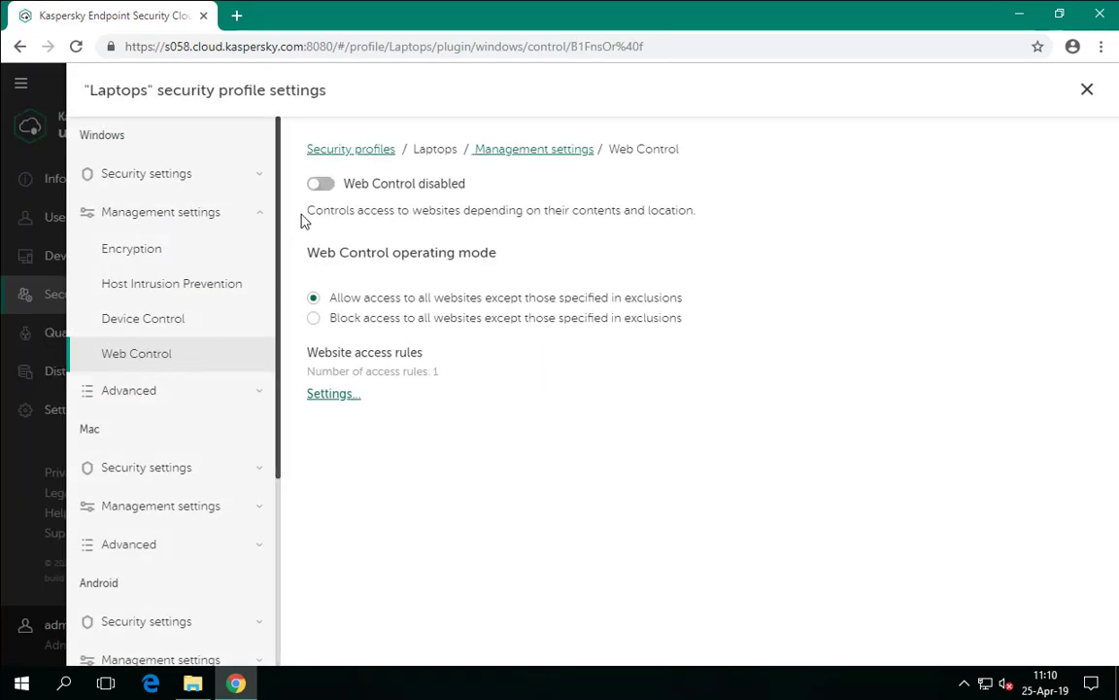
{"action": "left_click", "coordinate": [327, 192]}
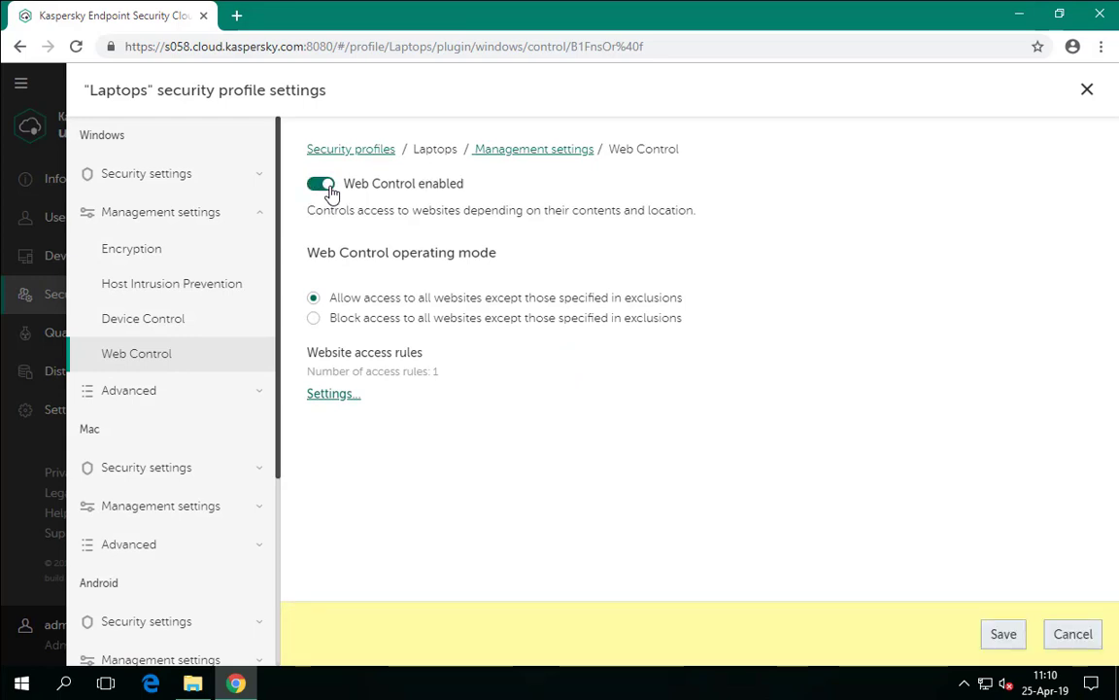
Add a new website access rule to Web Control and name it "Social networks"
{"action": "left_click", "coordinate": [336, 402]}
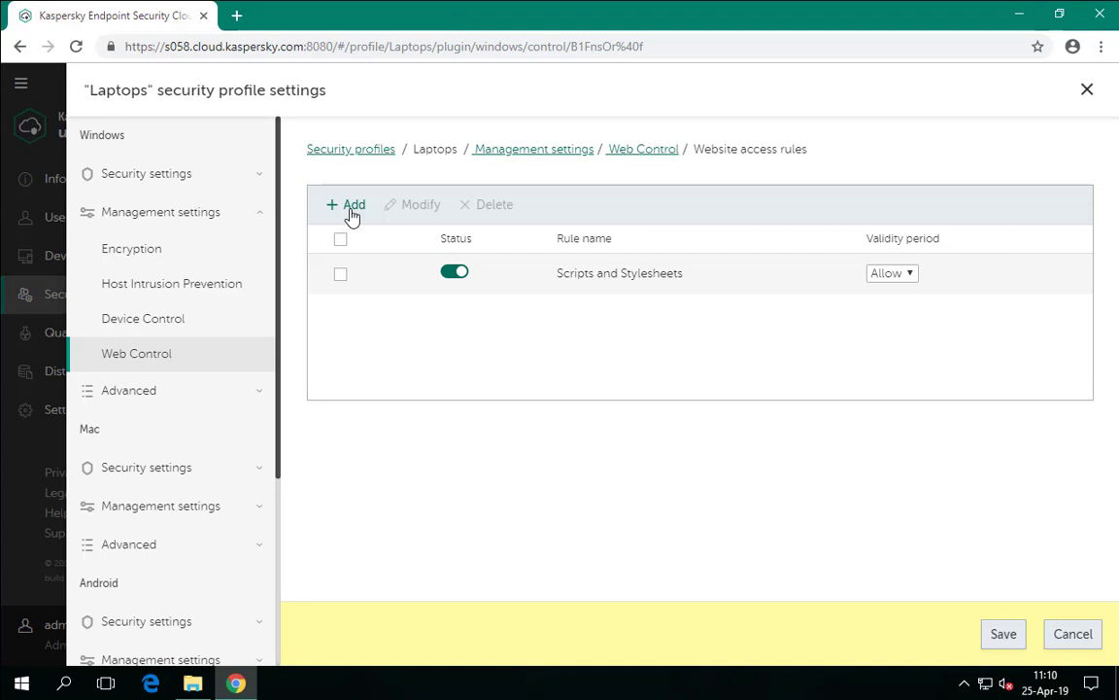
{"action": "left_click", "coordinate": [352, 206]}
{"action": "left_click", "coordinate": [345, 234]}
{"action": "type", "text": "Social networks"}
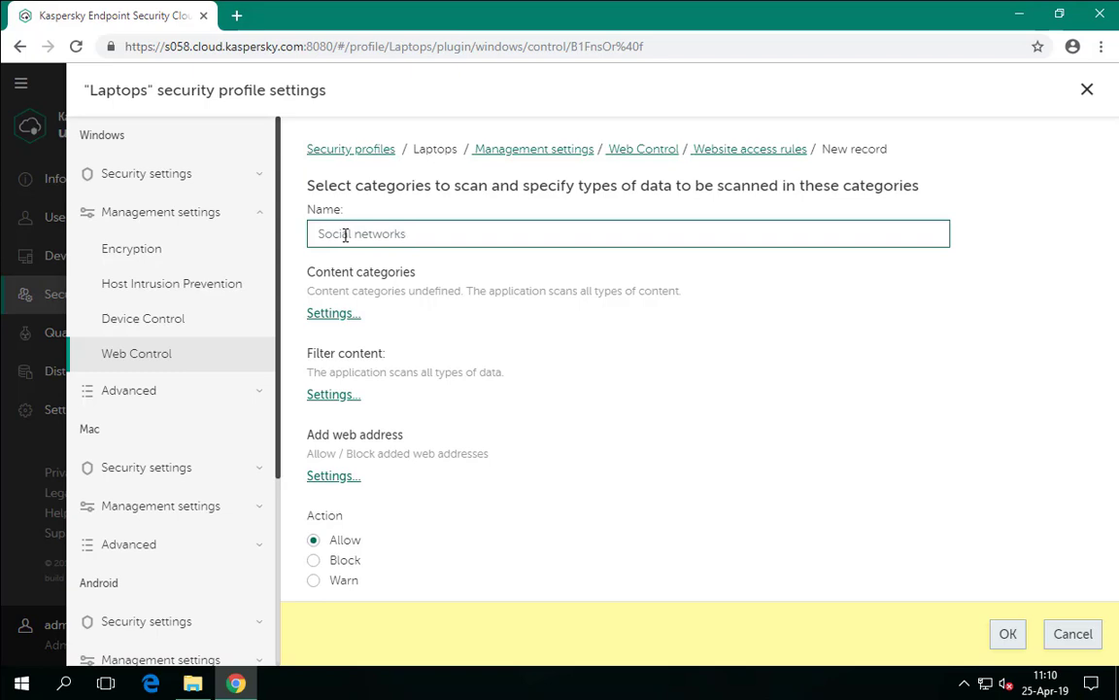
Set the rule's content categories to "Internet communication media" and confirm the selection
{"action": "left_click", "coordinate": [330, 315]}
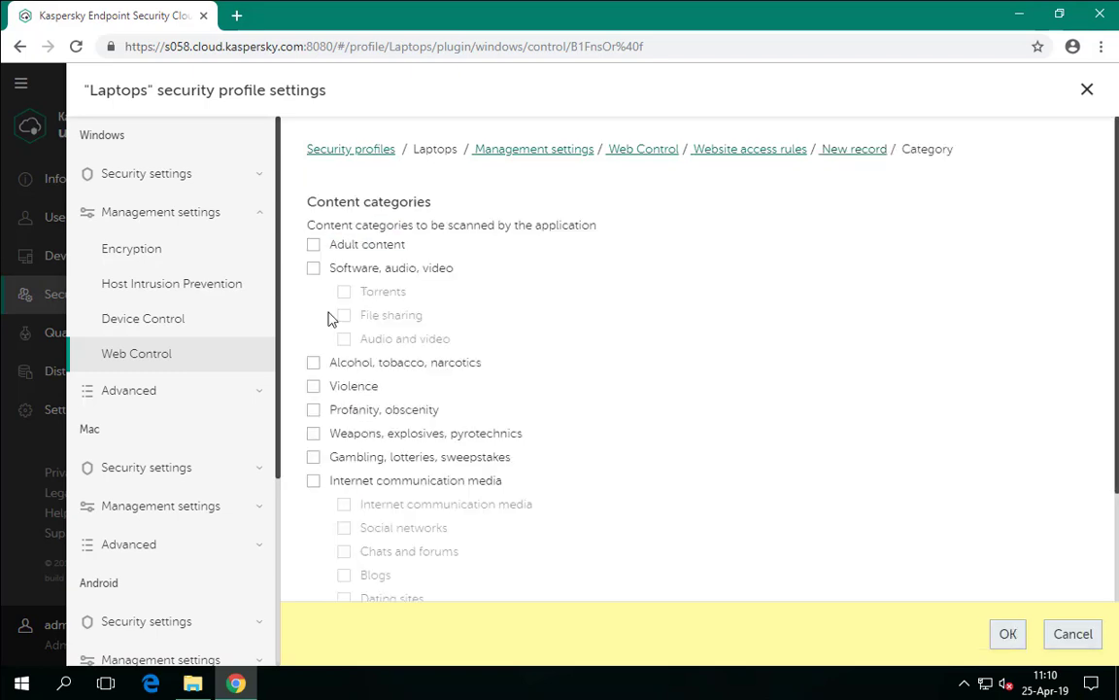
{"action": "left_click", "coordinate": [313, 481]}
{"action": "scroll", "coordinate": [637, 518], "scroll_direction": "down", "scroll_amount": 1}
{"action": "left_click", "coordinate": [1008, 633]}
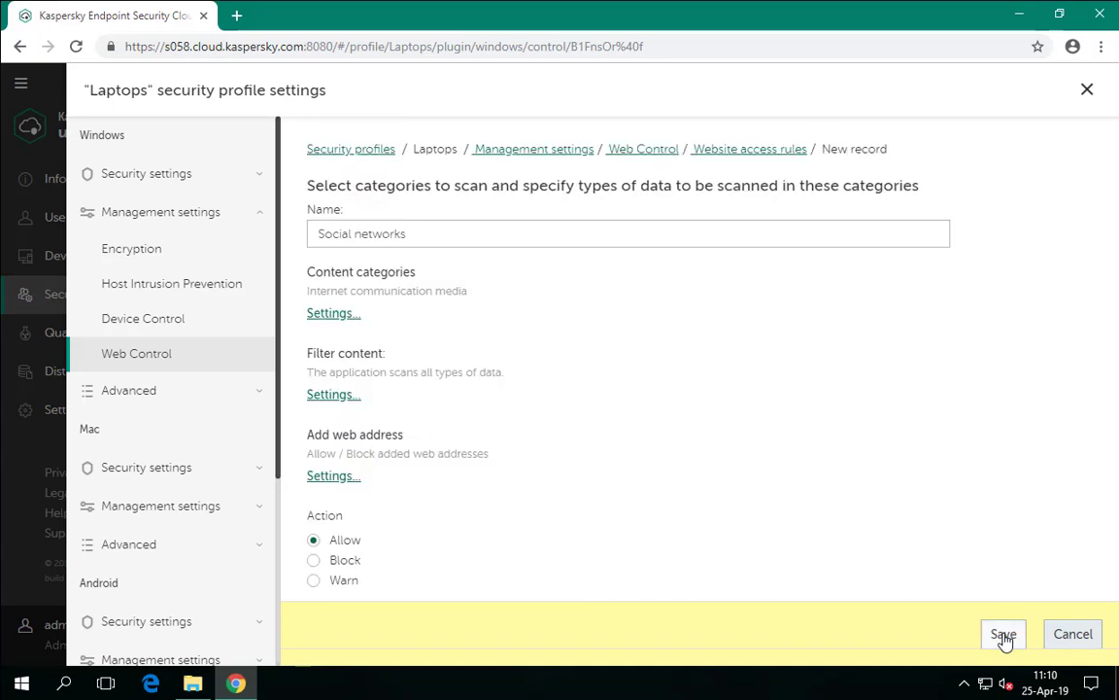
Set the Social networks rule's action to Block, save the rule and the Web Control settings, and close the profile
{"action": "left_click", "coordinate": [315, 561]}
{"action": "left_click", "coordinate": [1007, 635]}
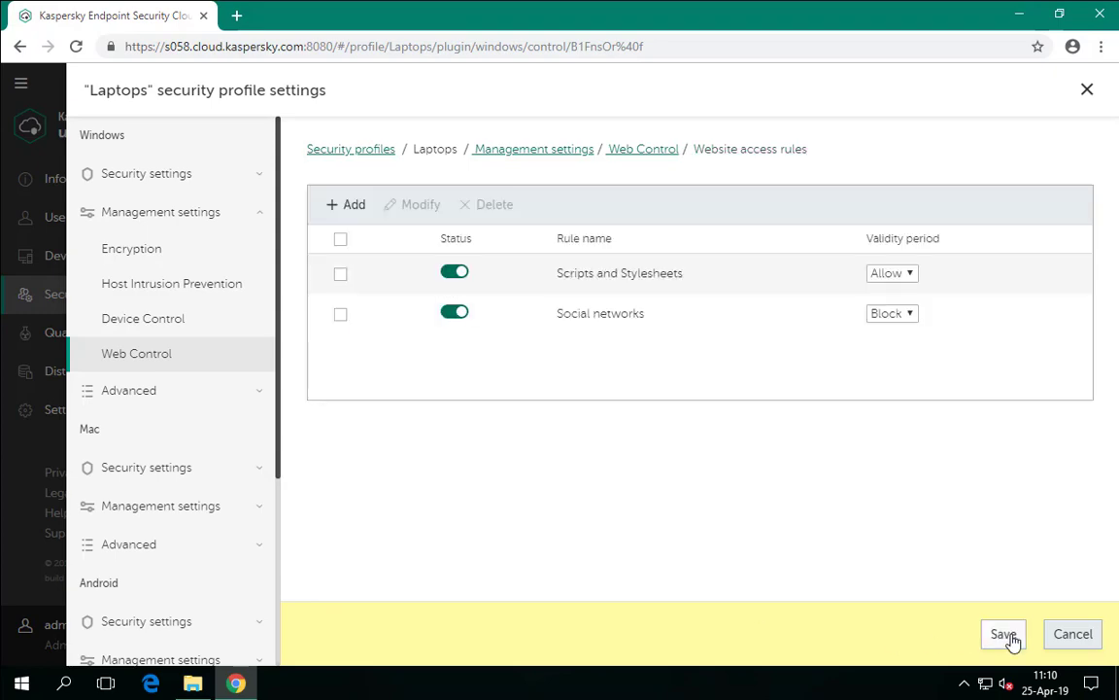
{"action": "left_click", "coordinate": [1006, 634]}
{"action": "left_click", "coordinate": [634, 156]}
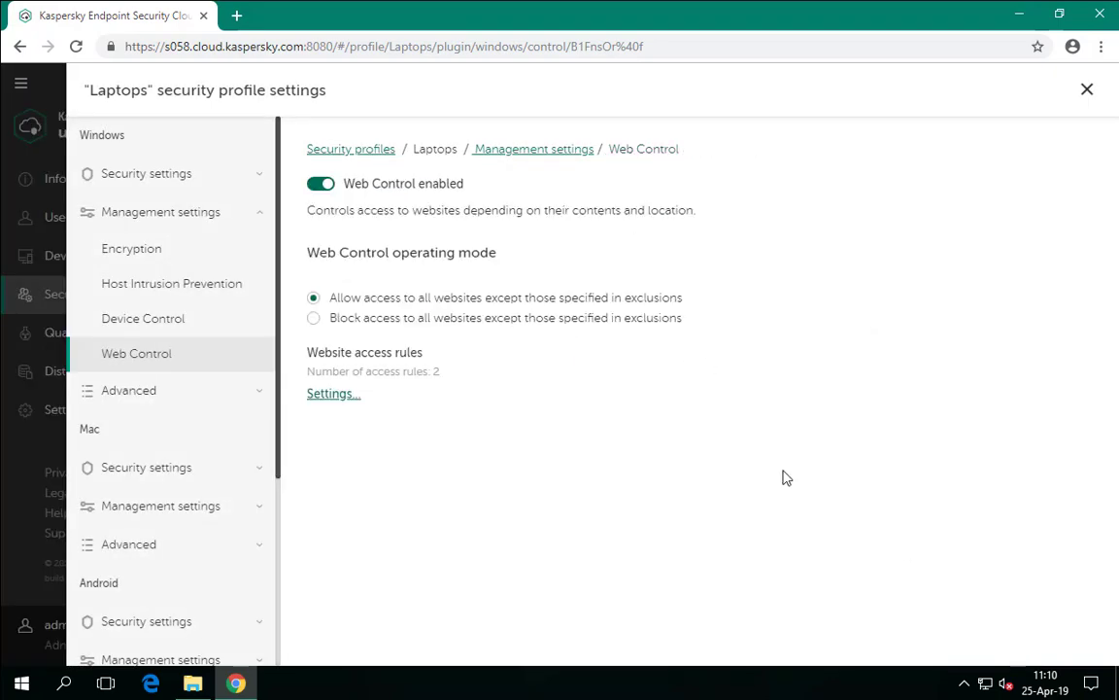
{"action": "left_click", "coordinate": [1088, 90]}
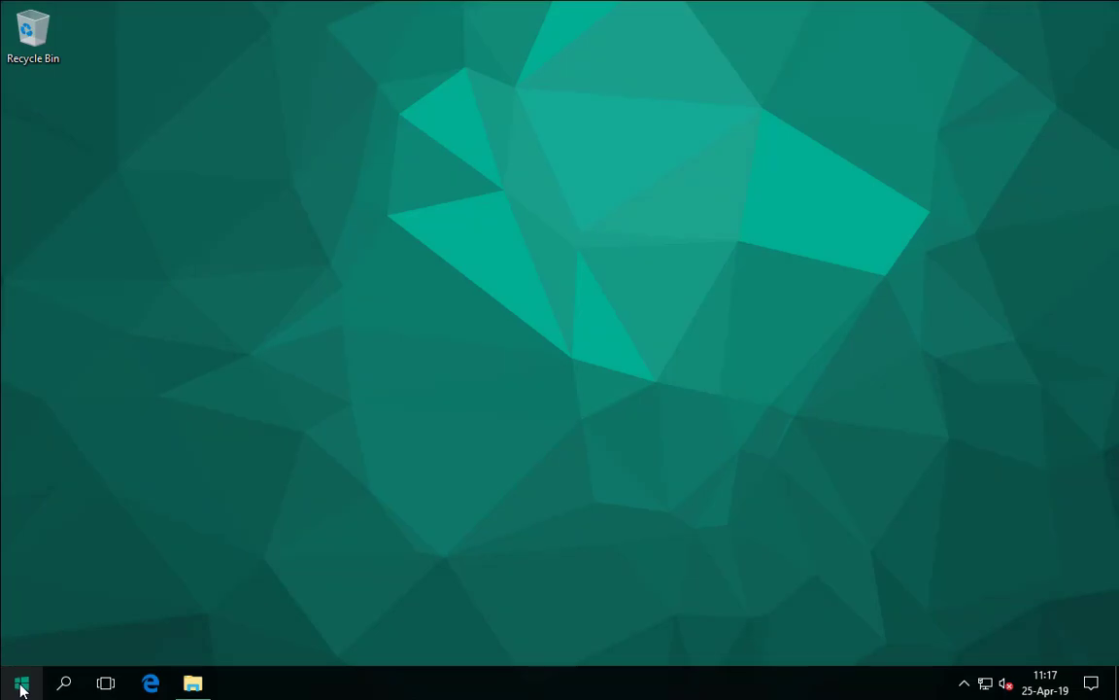
Launch Chrome from the desktop and go to facebook.com to test the website block
{"action": "left_click", "coordinate": [21, 684]}
{"action": "type", "text": "chrom"}
{"action": "key", "text": "Return"}
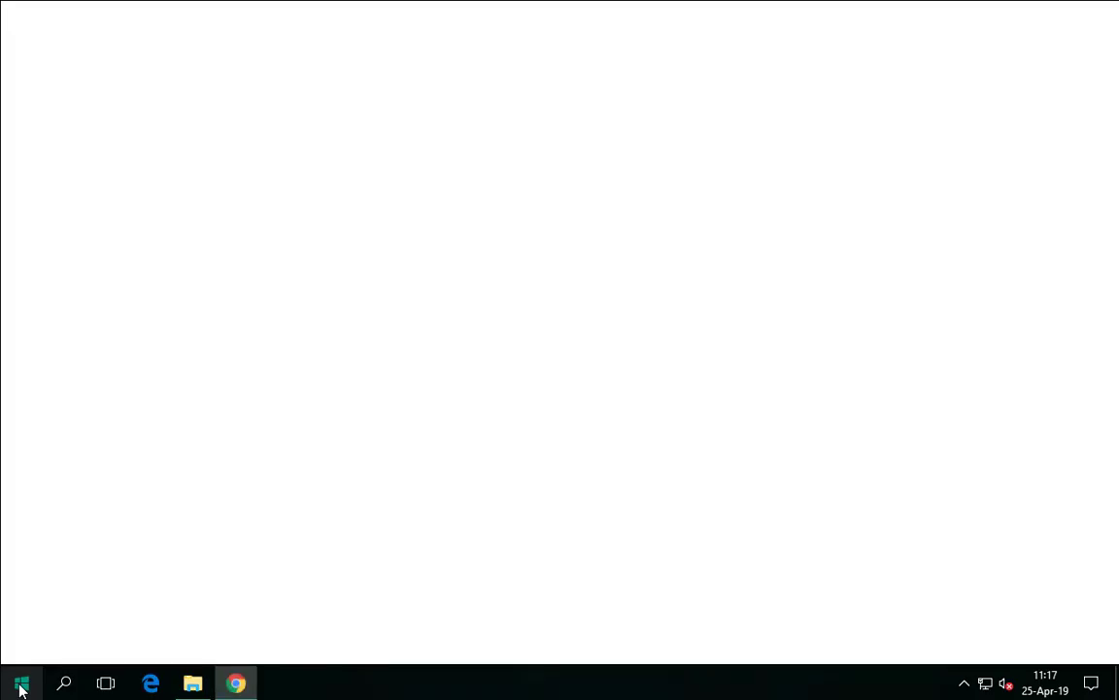
{"action": "type", "text": "facebook.com"}
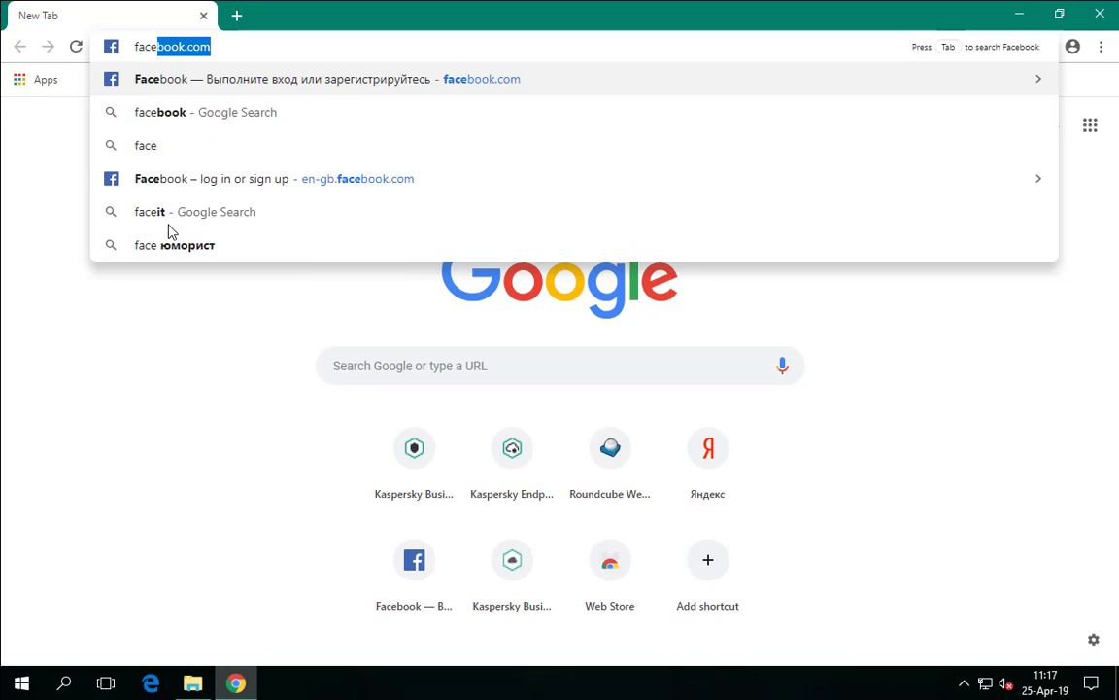
{"action": "key", "text": "Return"}
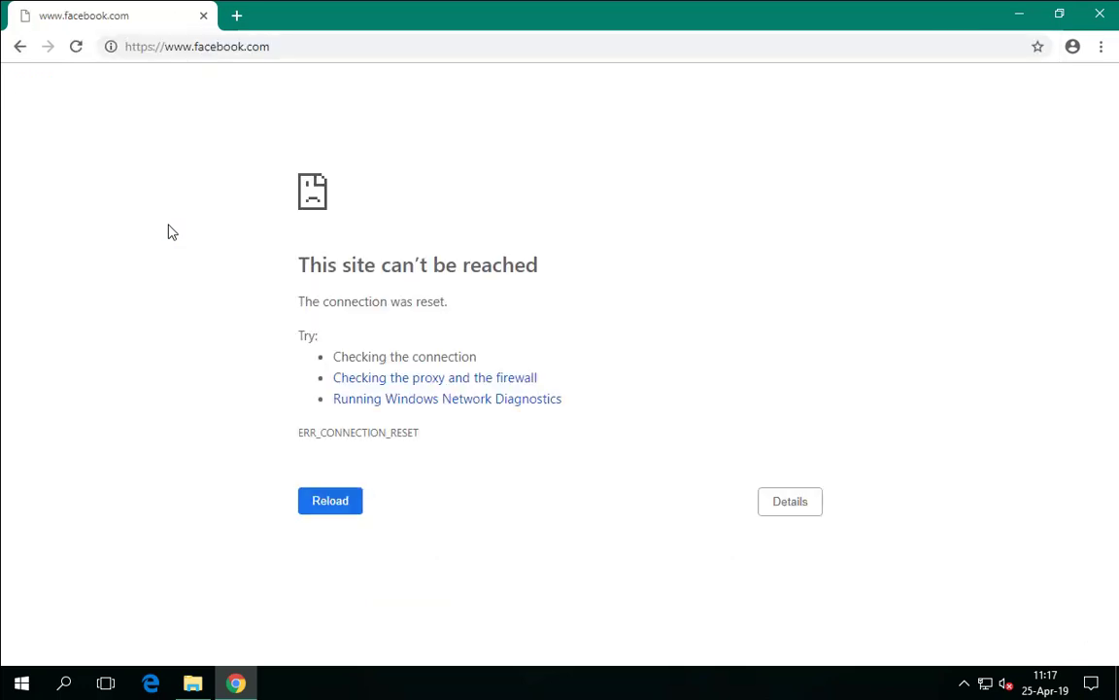